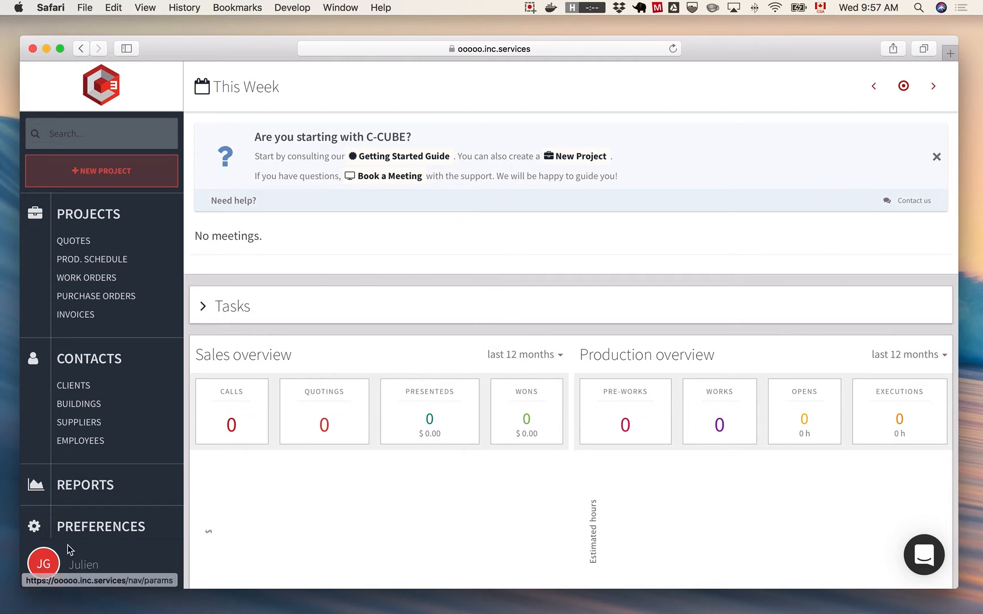
# - Open the company's general preferences
pyautogui.scroll(-4, 140, 291)
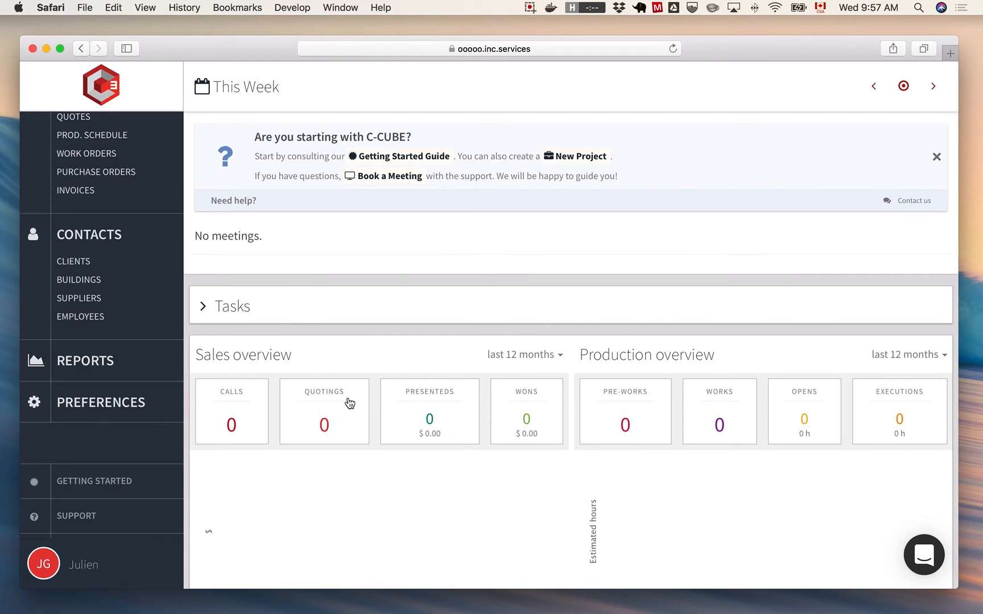
pyautogui.click(104, 402)
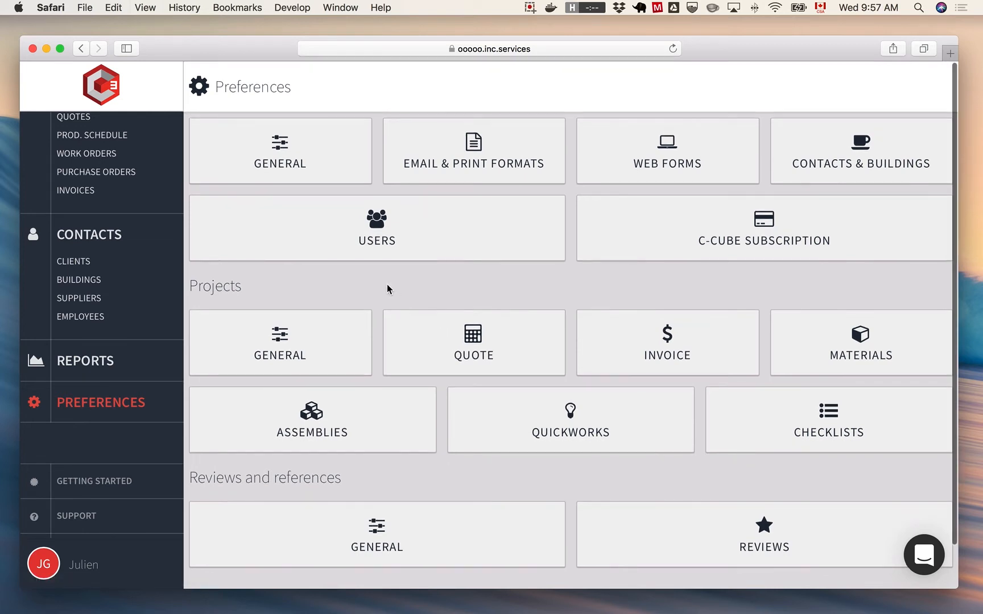
pyautogui.click(296, 154)
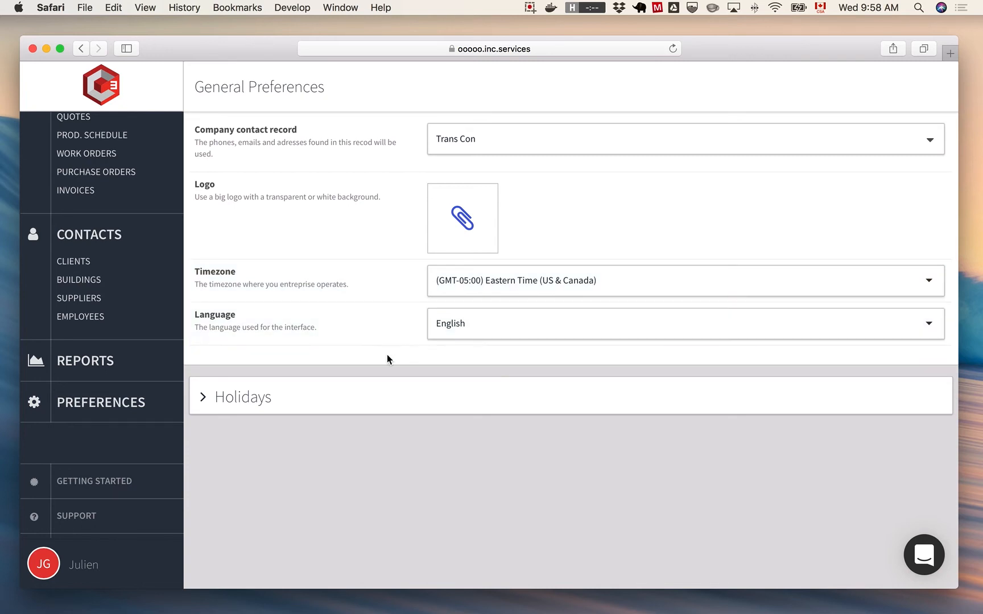
# - Review the list of holidays in the general preferences, collapse it and return to the preferences overview
pyautogui.click(248, 404)
pyautogui.scroll(-5, 344, 466)
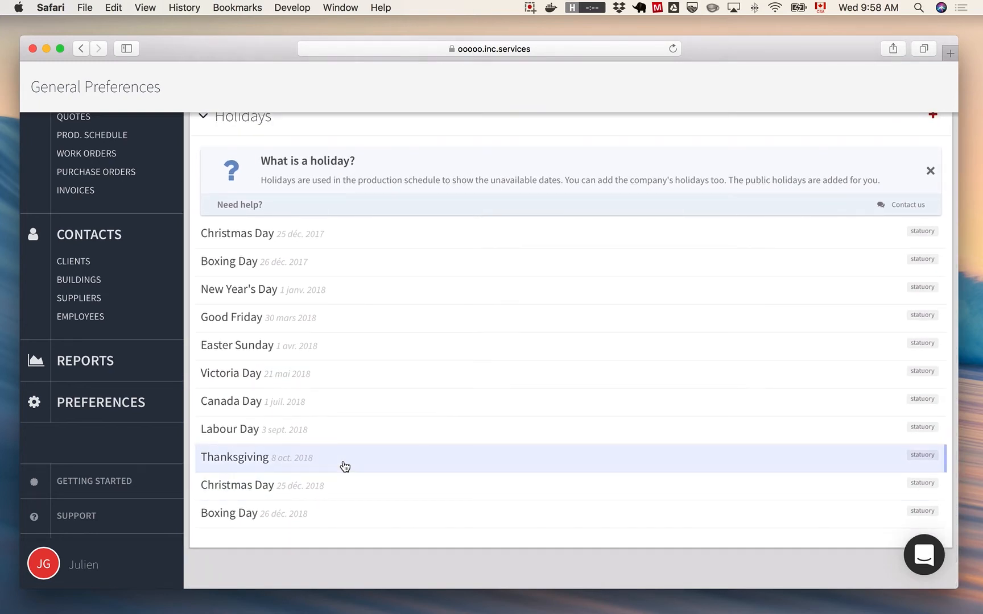
pyautogui.scroll(1, 345, 466)
pyautogui.scroll(-1, 345, 467)
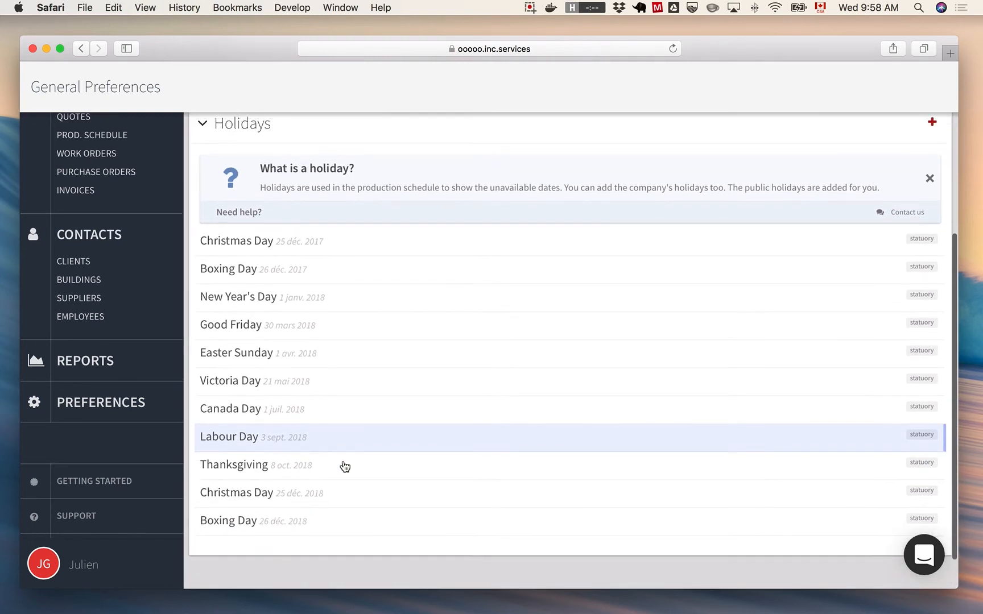
pyautogui.scroll(3, 345, 466)
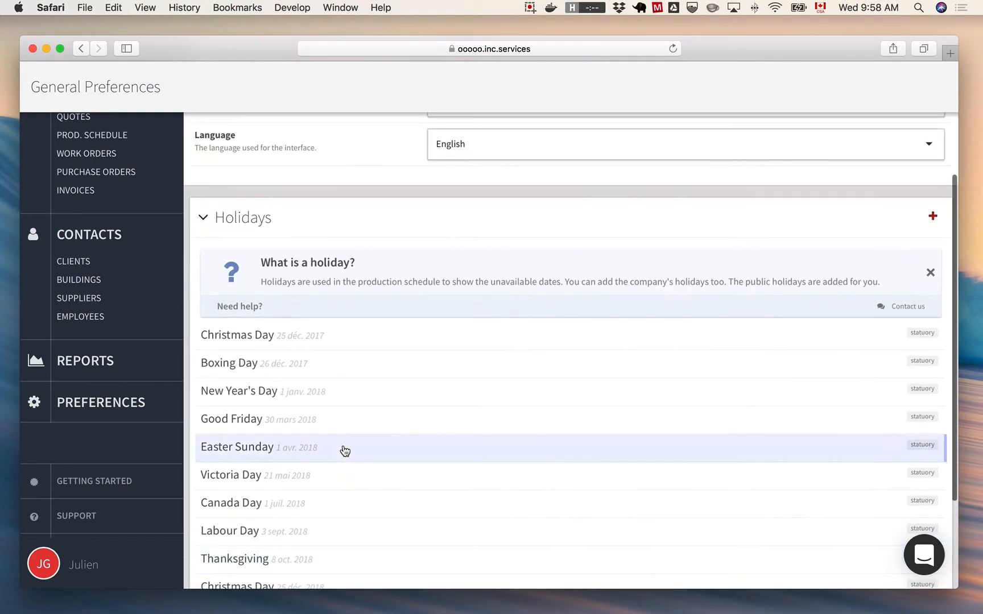
pyautogui.click(257, 218)
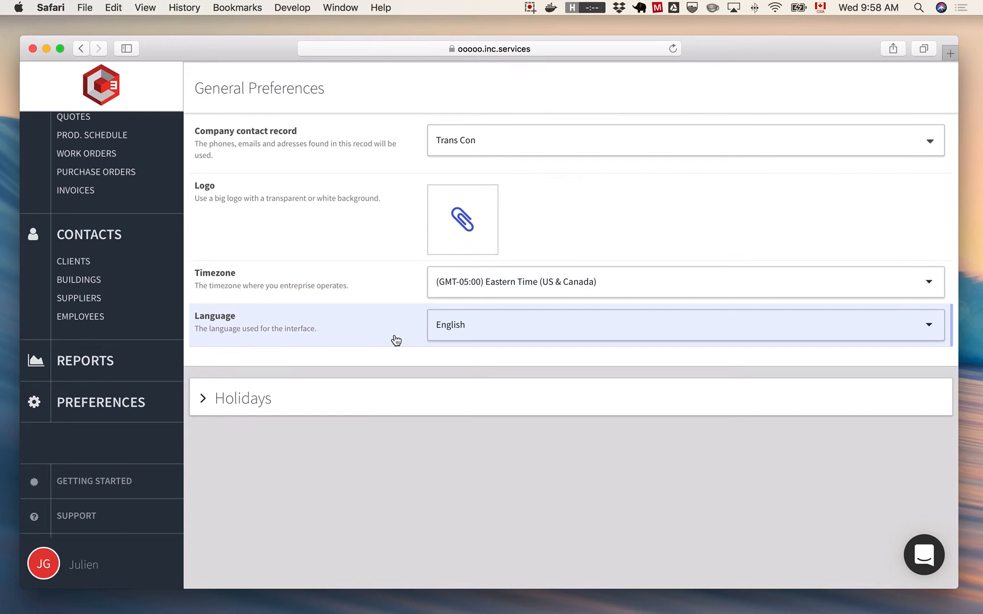
pyautogui.click(351, 404)
pyautogui.scroll(-3, 371, 406)
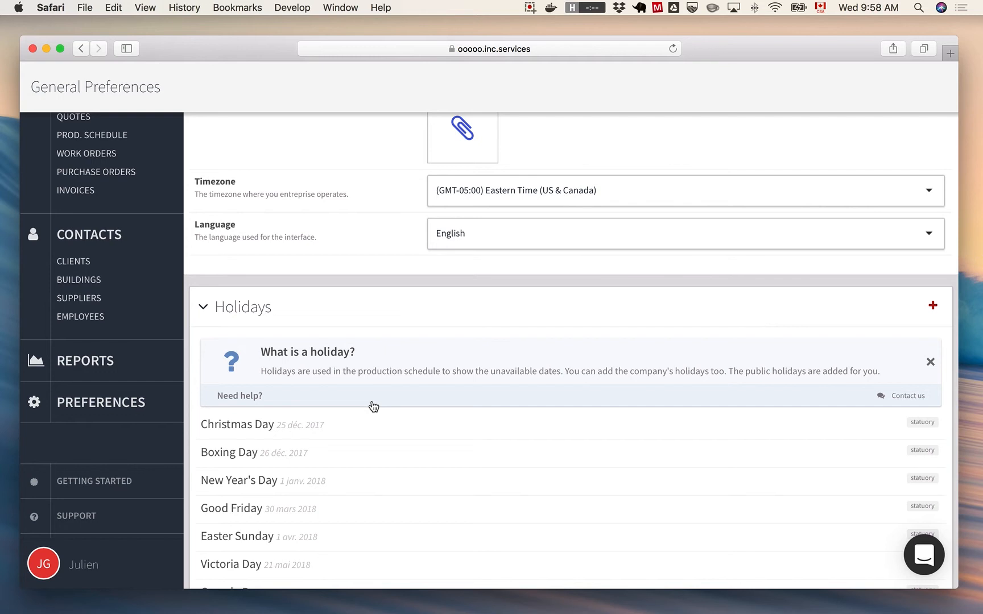
pyautogui.click(286, 314)
pyautogui.press('super+bracketleft')
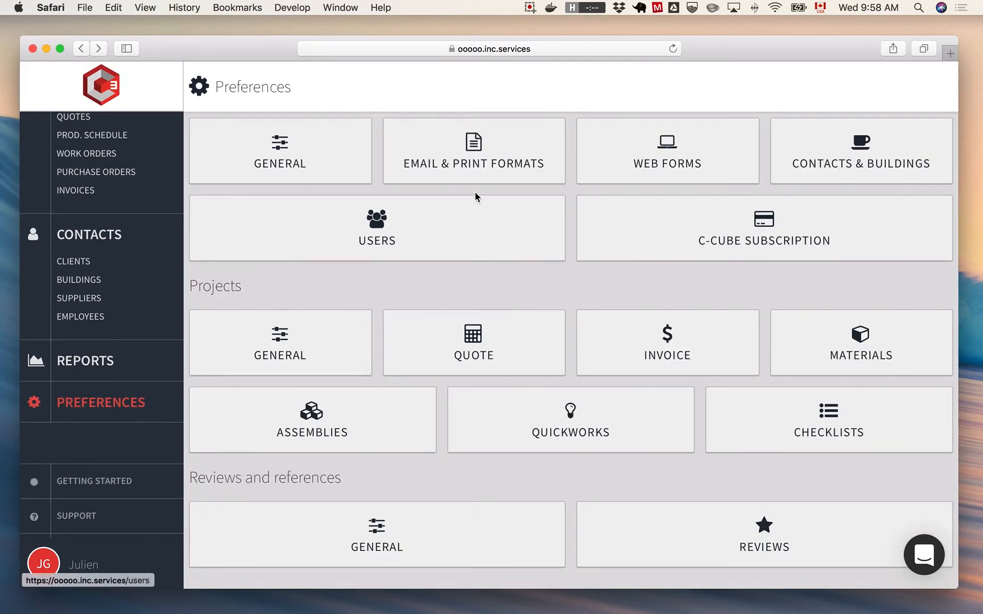
pyautogui.click(459, 162)
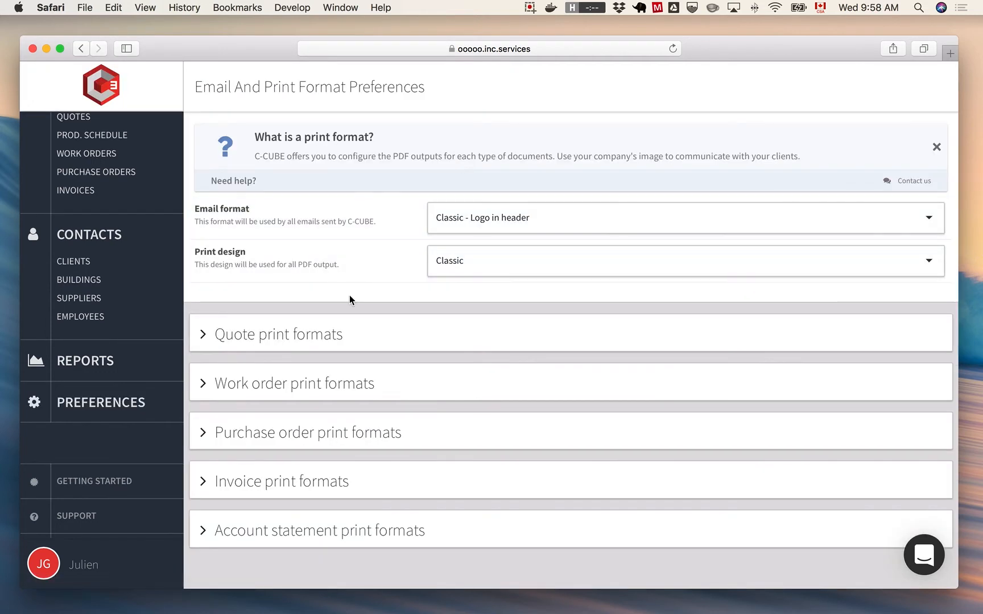
pyautogui.press('super+bracketleft')
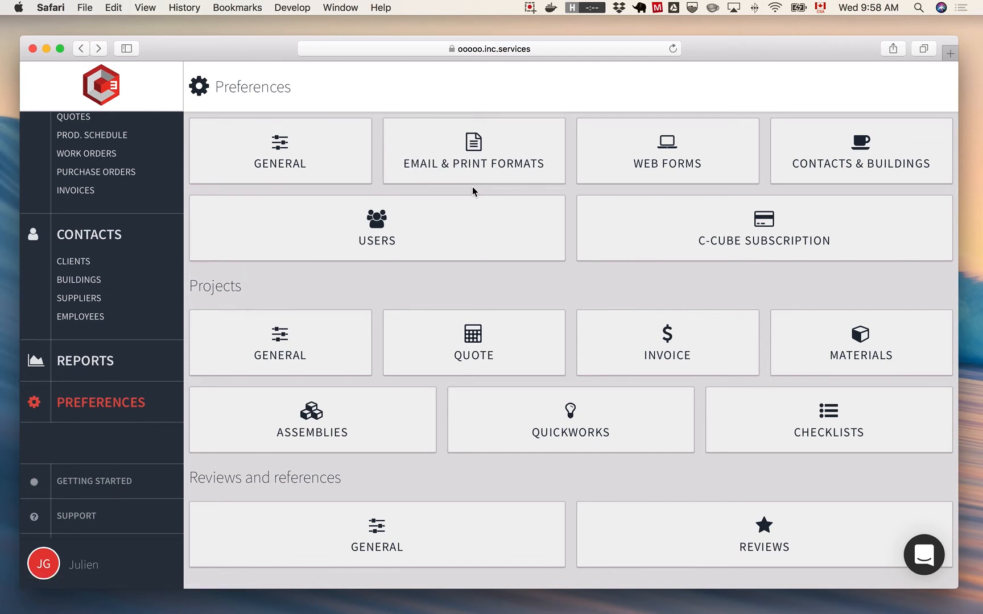
pyautogui.scroll(4, 108, 213)
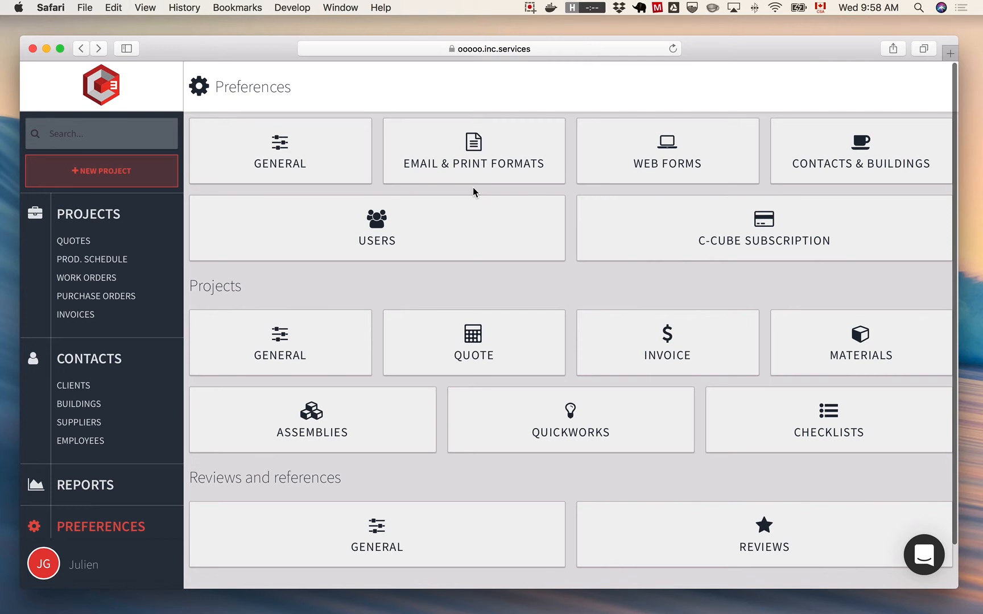
# - Examine the available email format and print design options in the email and print format preferences, leaving the current choices
pyautogui.click(472, 165)
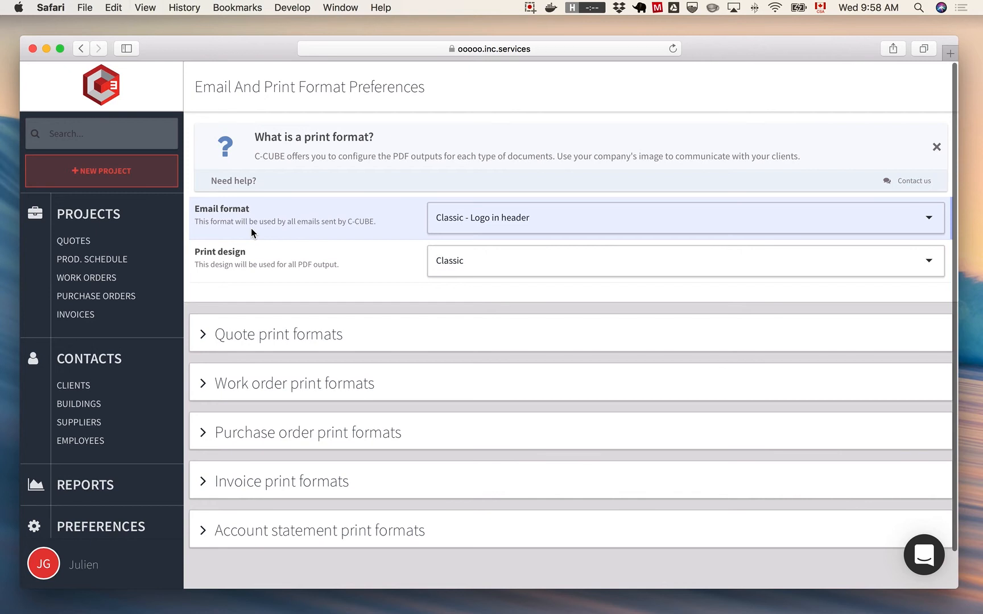
pyautogui.click(474, 233)
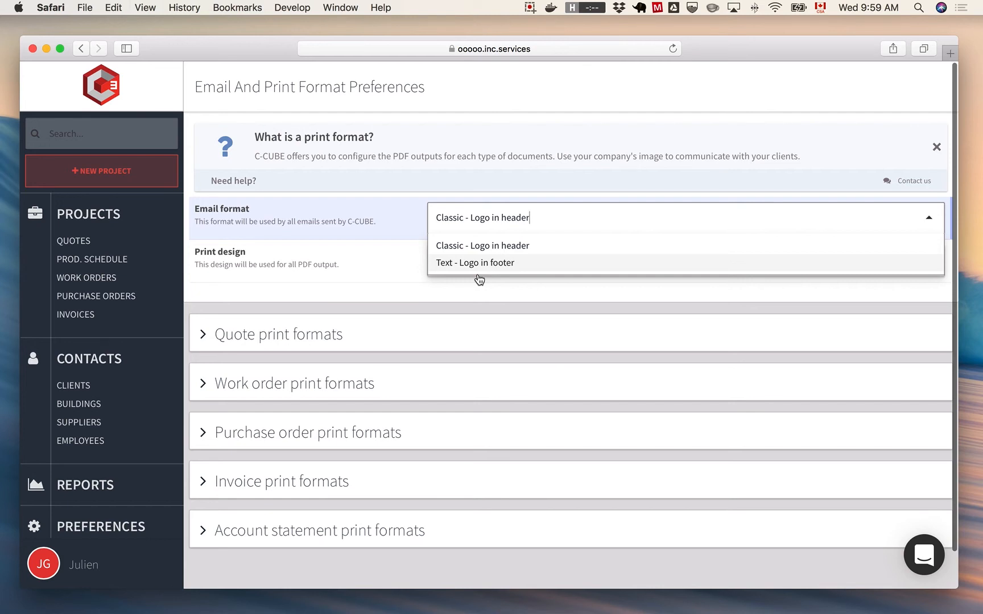
pyautogui.click(444, 298)
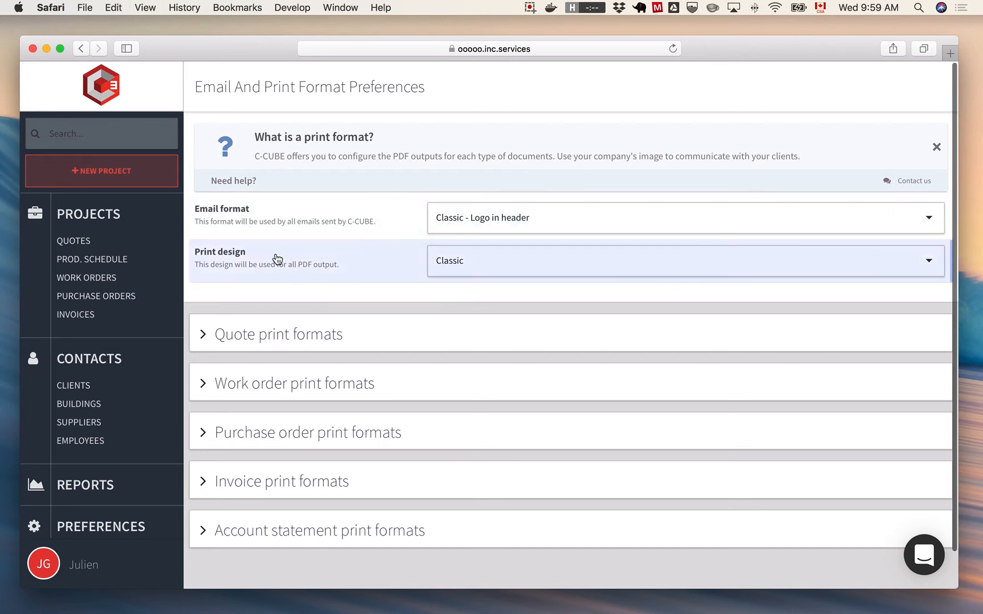
pyautogui.click(451, 261)
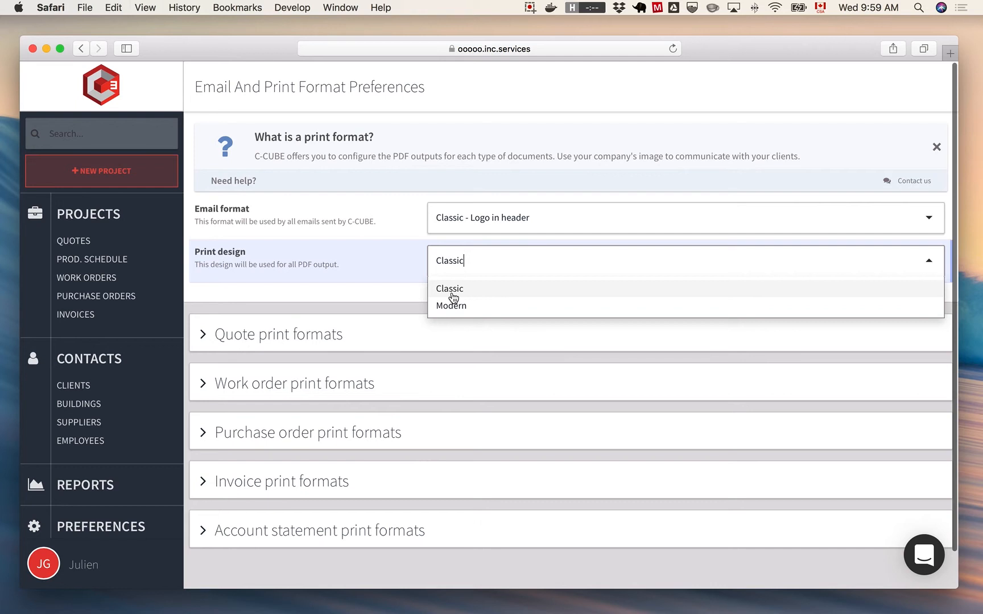
pyautogui.click(394, 286)
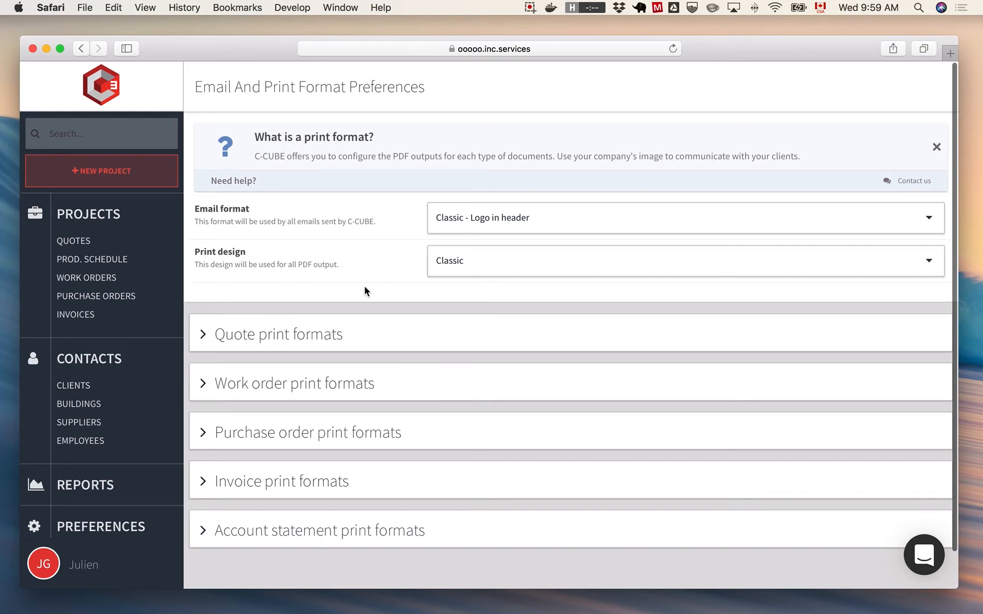
# - Expand the quote print formats and open the standard Quote format
pyautogui.click(297, 335)
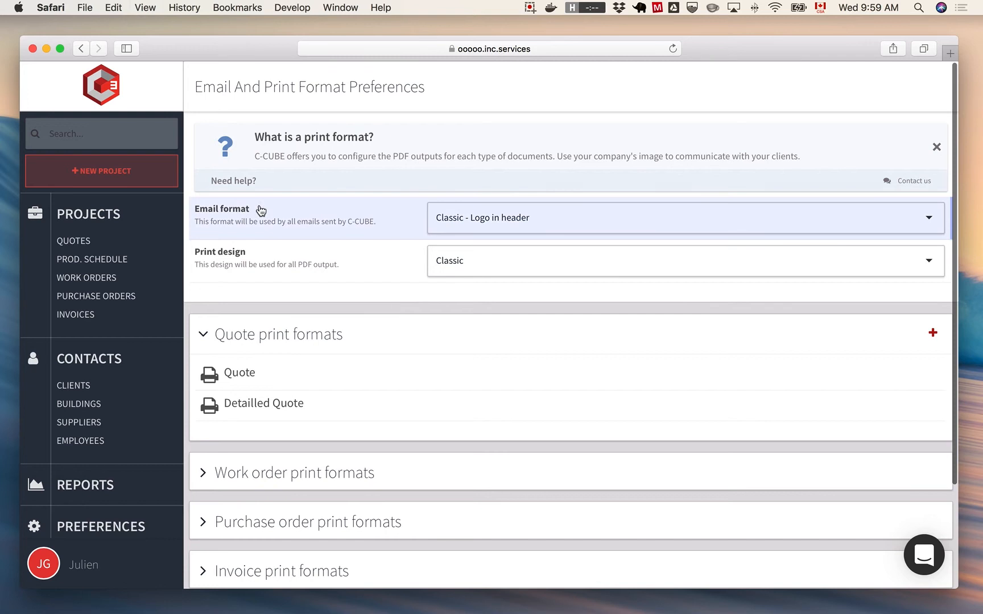
pyautogui.scroll(-3, 384, 223)
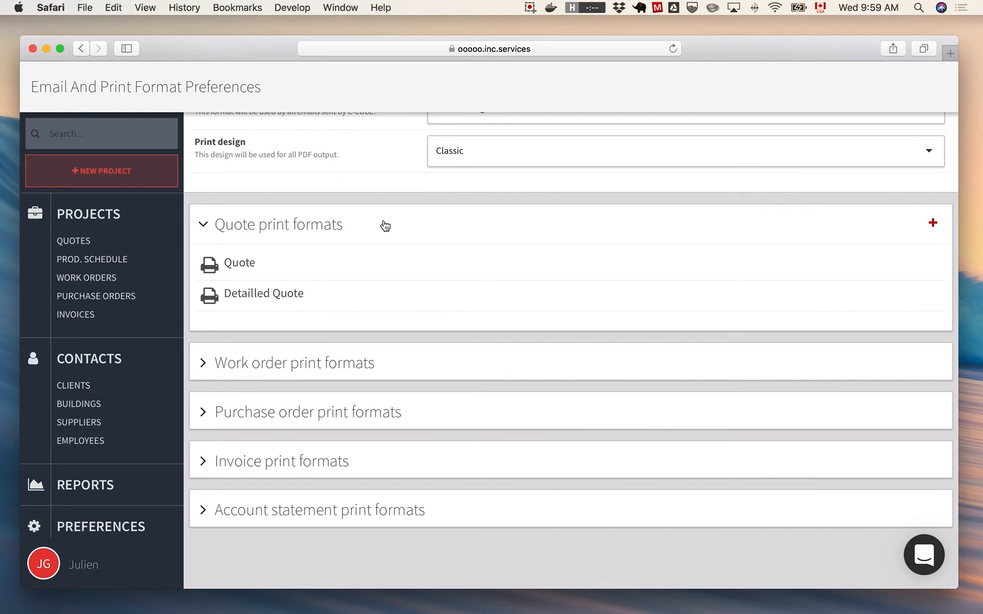
pyautogui.click(282, 263)
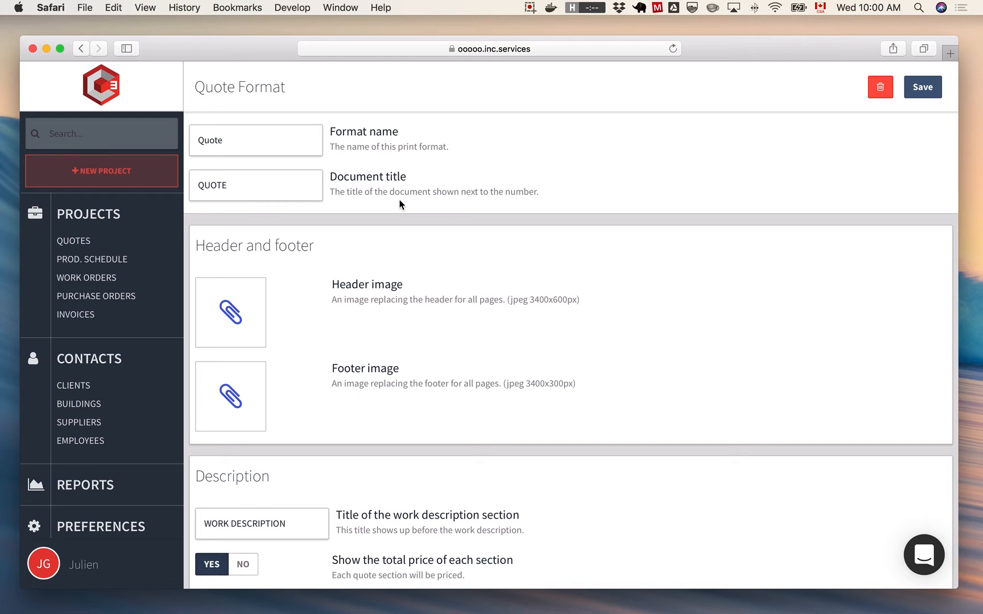
# - Examine the quote format's header and footer images and its description display options
pyautogui.scroll(-3, 432, 287)
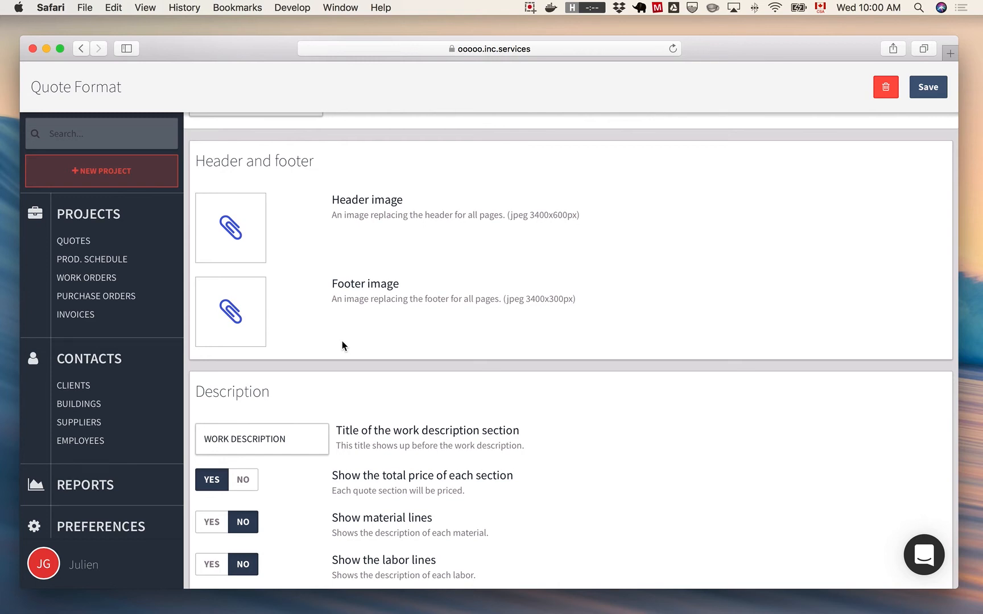
pyautogui.scroll(-5, 342, 342)
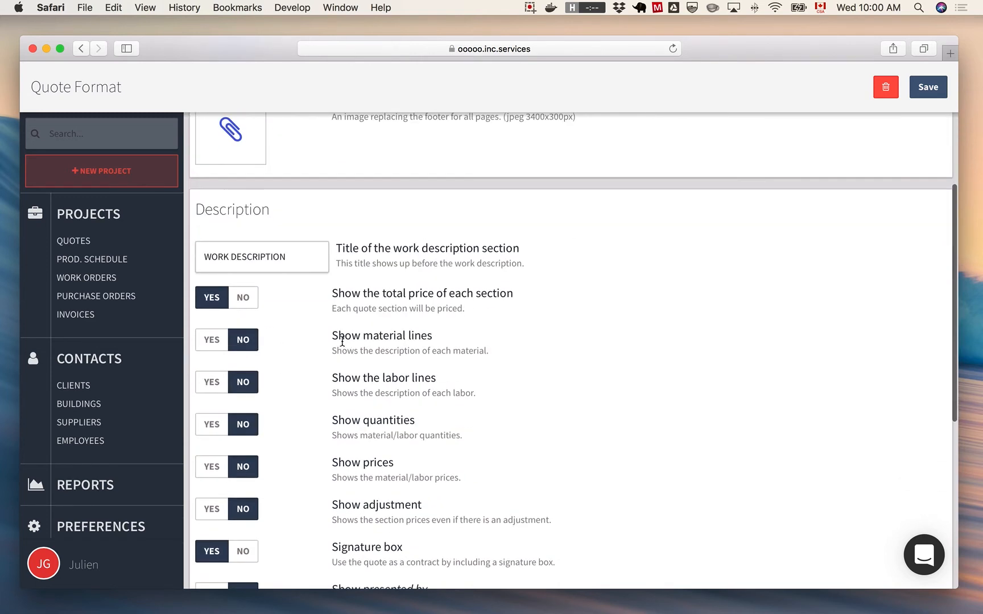
pyautogui.scroll(-3, 638, 379)
pyautogui.scroll(4, 640, 380)
pyautogui.scroll(-5, 640, 378)
pyautogui.scroll(6, 640, 378)
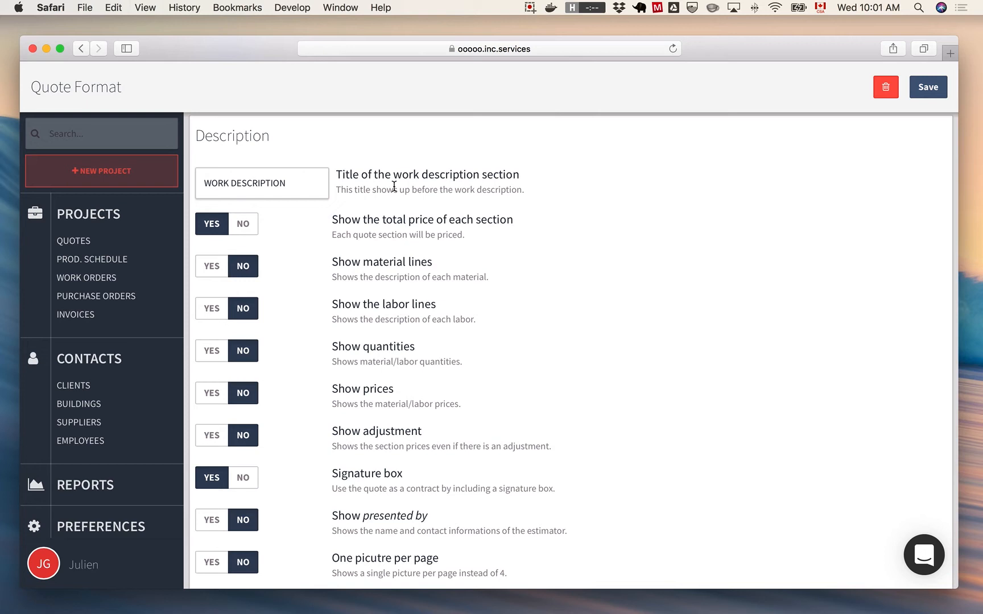
pyautogui.scroll(2, 392, 185)
pyautogui.scroll(-4, 425, 287)
pyautogui.scroll(1, 425, 287)
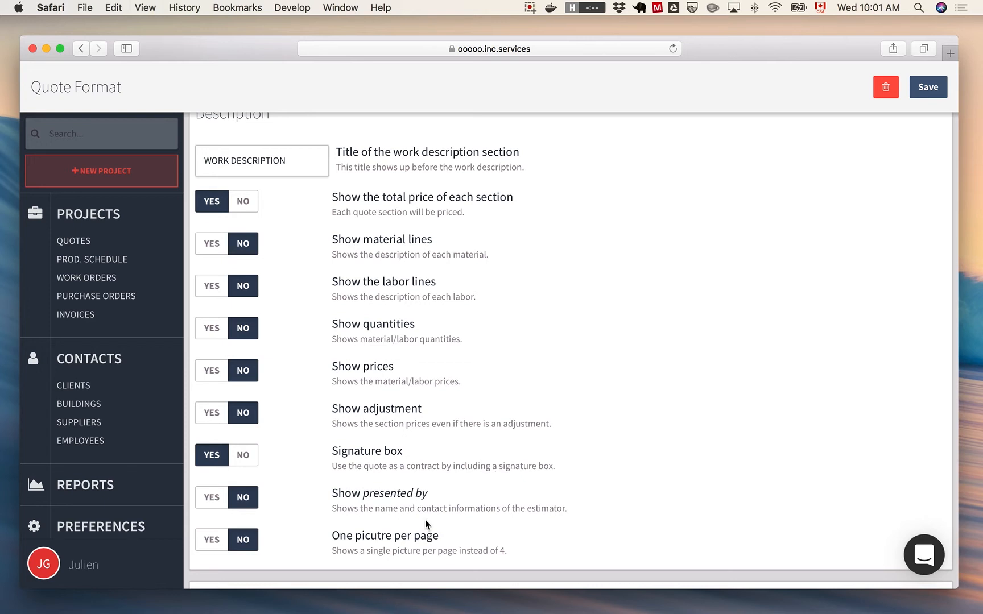
# - Examine the terms and conditions and pictures sections of the quote format, and recheck its price, material and labor display options
pyautogui.scroll(-5, 425, 519)
pyautogui.scroll(-5, 420, 443)
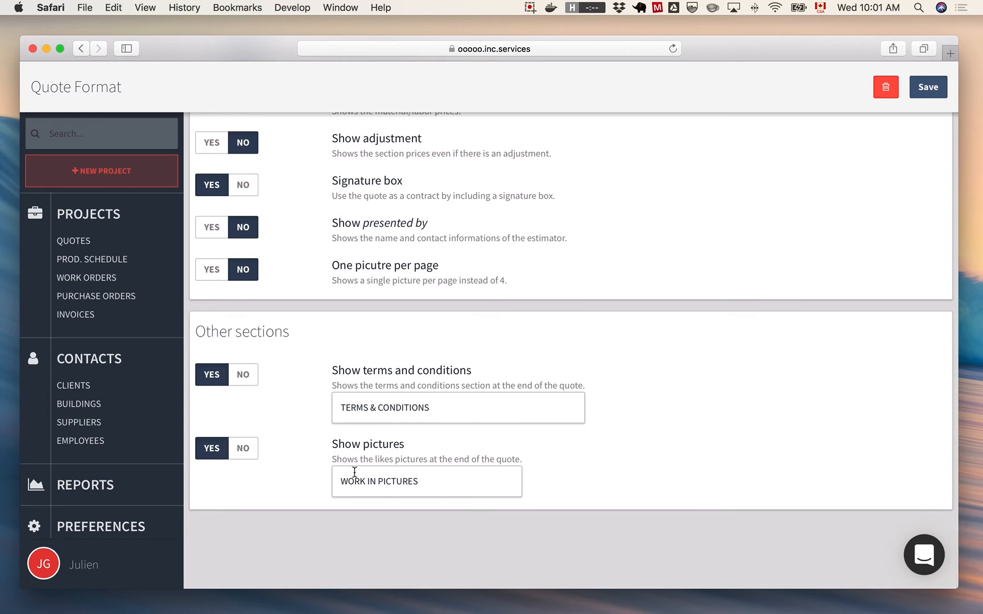
pyautogui.scroll(10, 568, 488)
pyautogui.scroll(2, 567, 488)
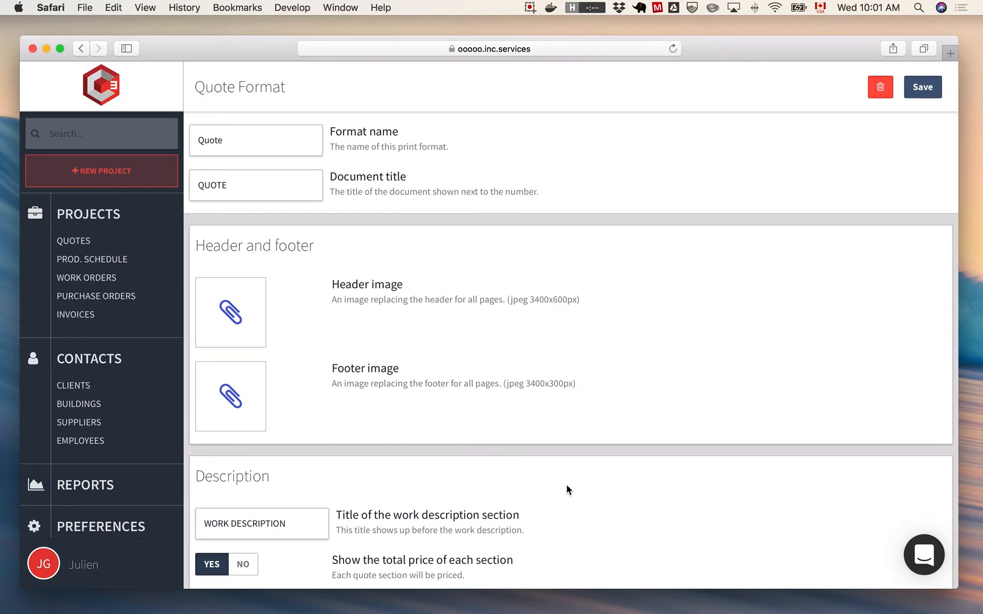
pyautogui.scroll(-5, 566, 485)
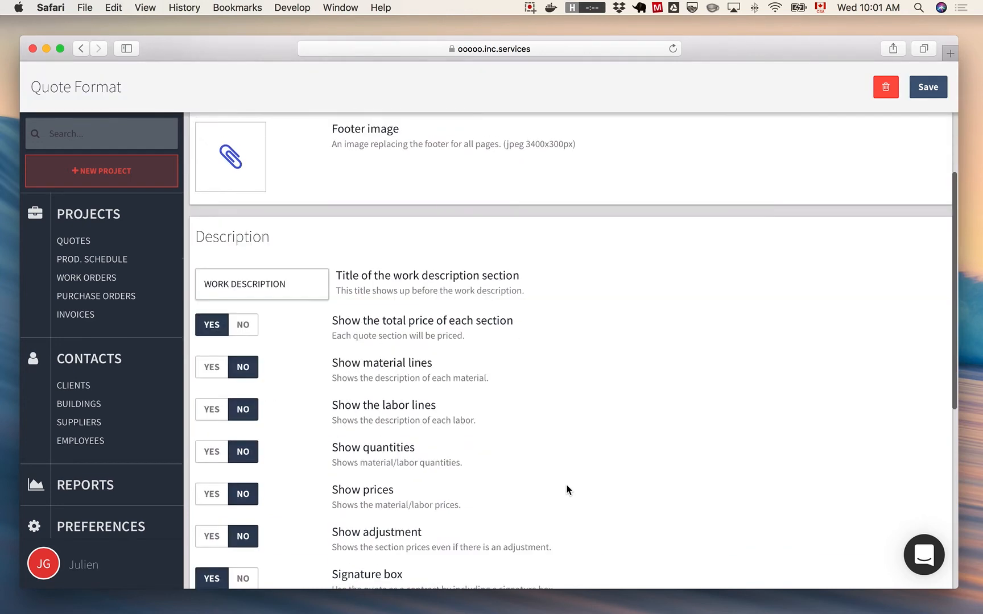
pyautogui.scroll(-4, 566, 485)
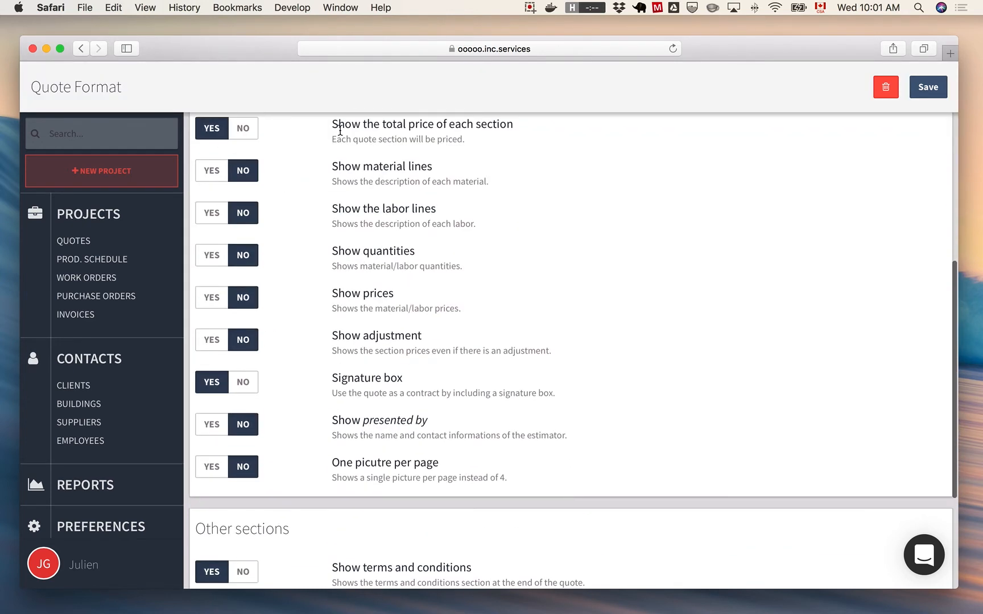
pyautogui.scroll(-6, 503, 507)
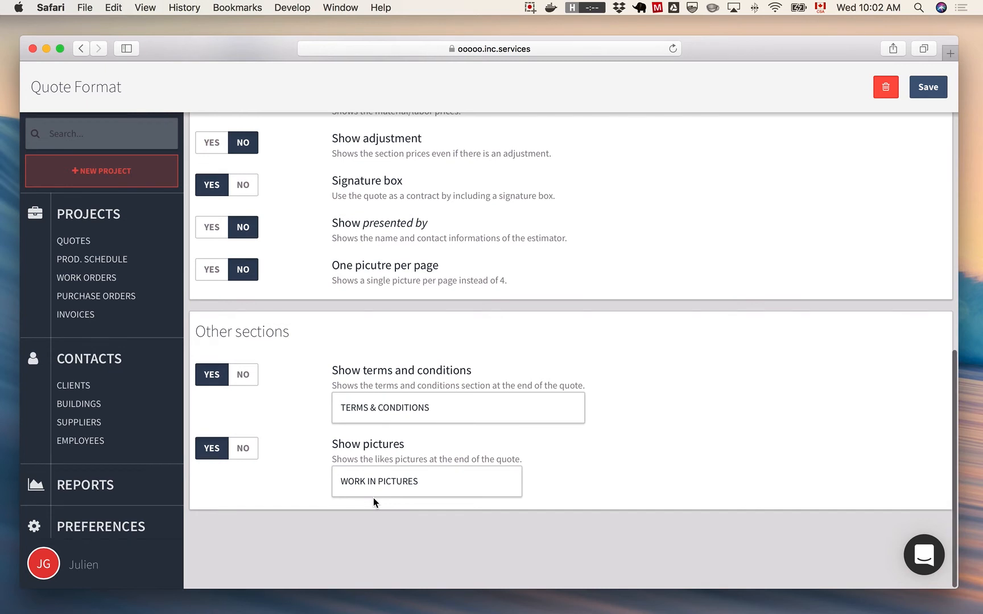
pyautogui.scroll(15, 373, 498)
# - Leave the quote format, collapse the quote print formats and return to the preferences overview
pyautogui.press('super+bracketleft')
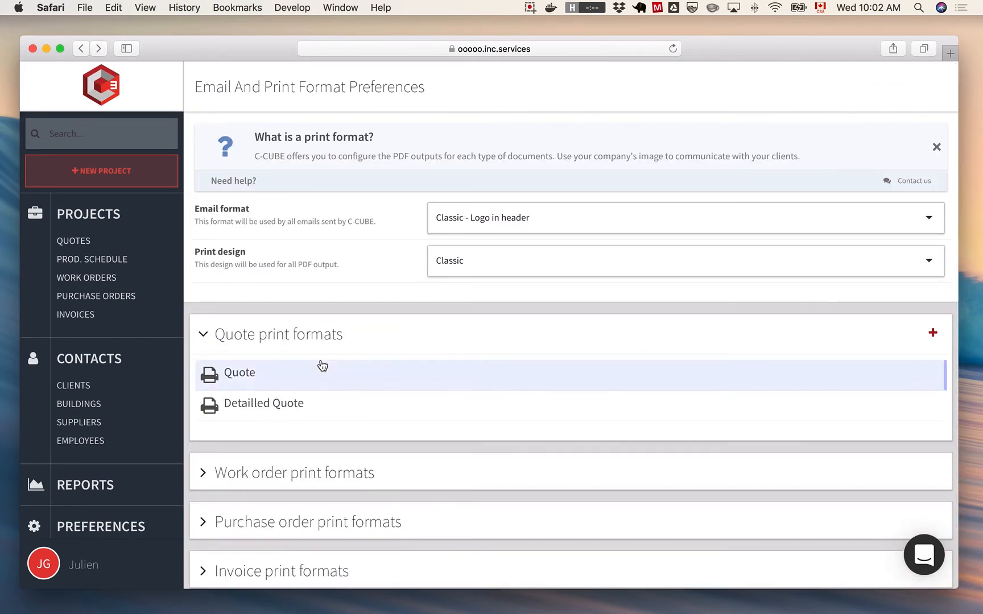
pyautogui.click(301, 341)
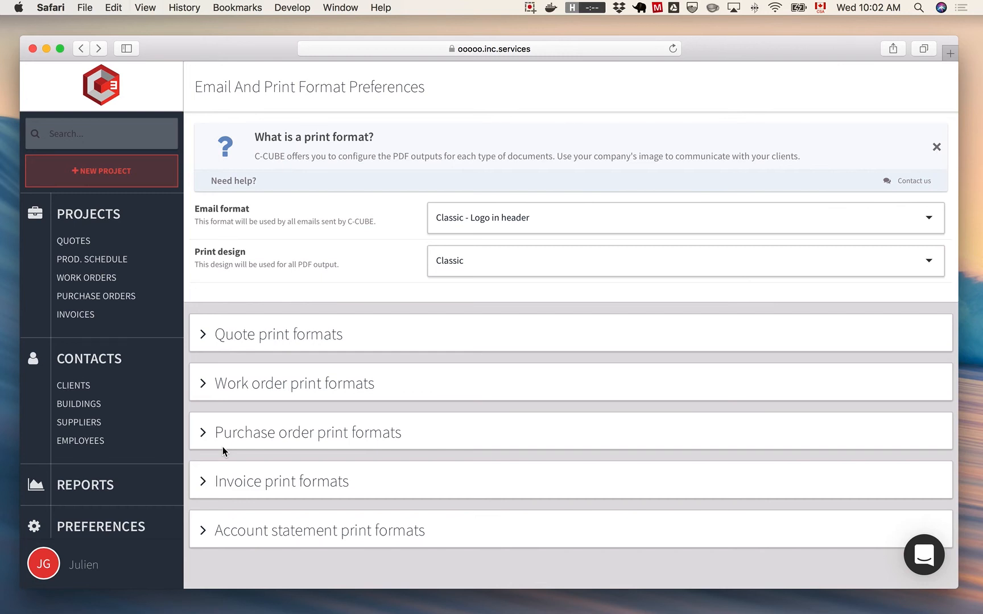
pyautogui.press('super+[')
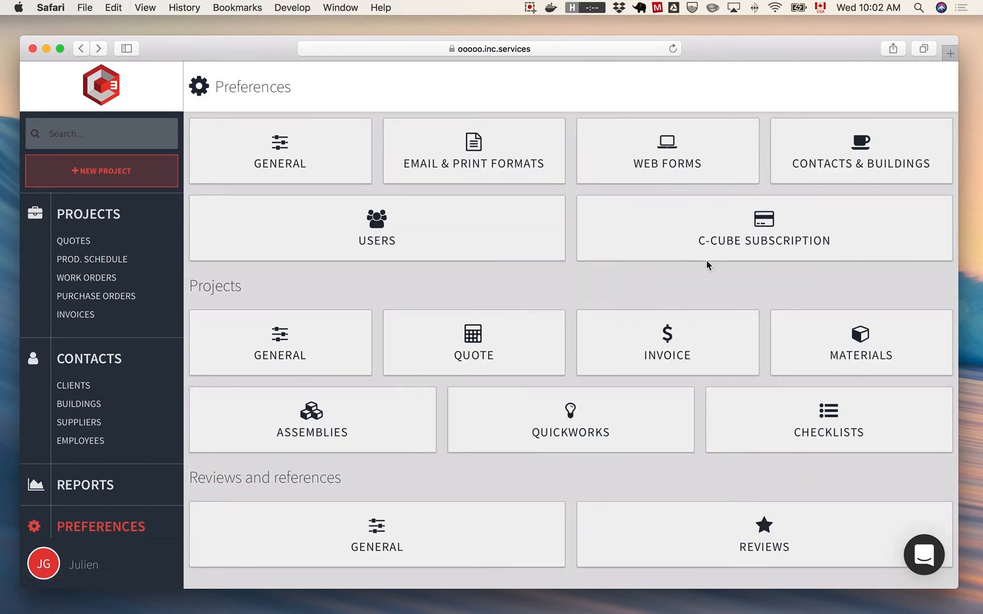
# - Open the existing Web site form in the web forms preferences and expand its required fields
pyautogui.click(686, 168)
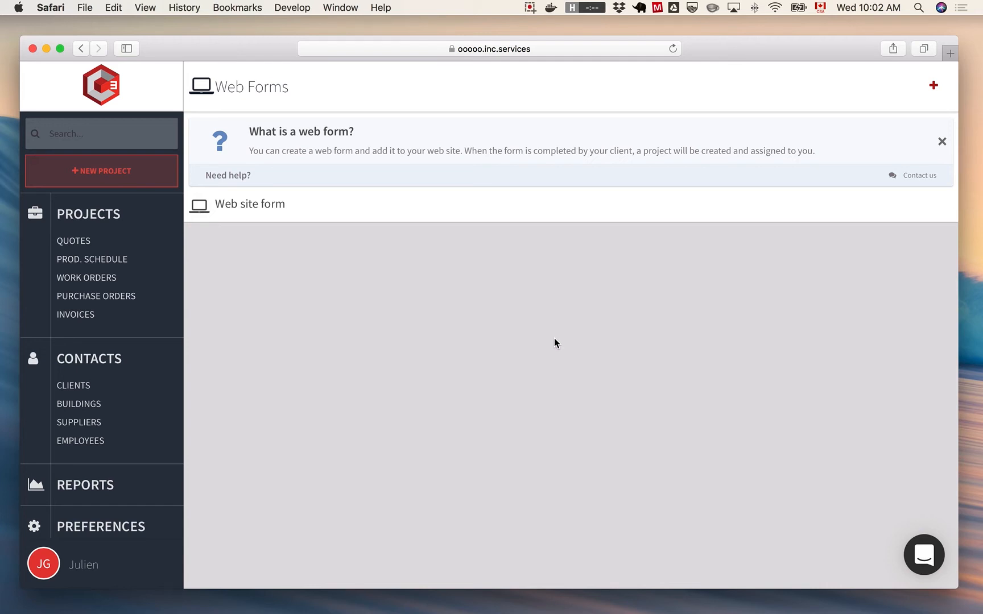
pyautogui.click(337, 214)
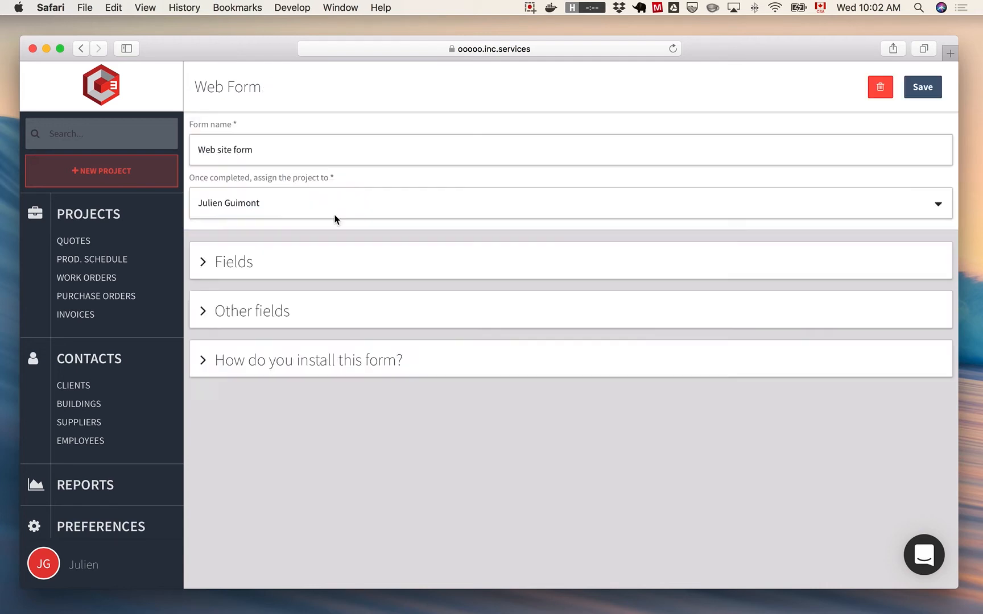
pyautogui.click(260, 263)
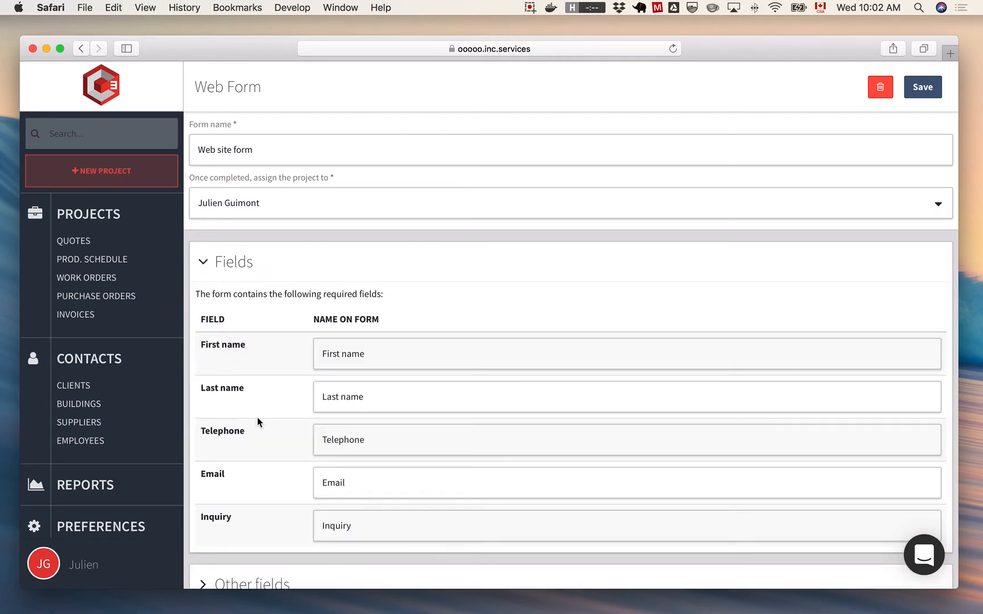
# - Examine the web form's optional other fields, then collapse both the Other fields and Fields sections
pyautogui.scroll(-5, 237, 455)
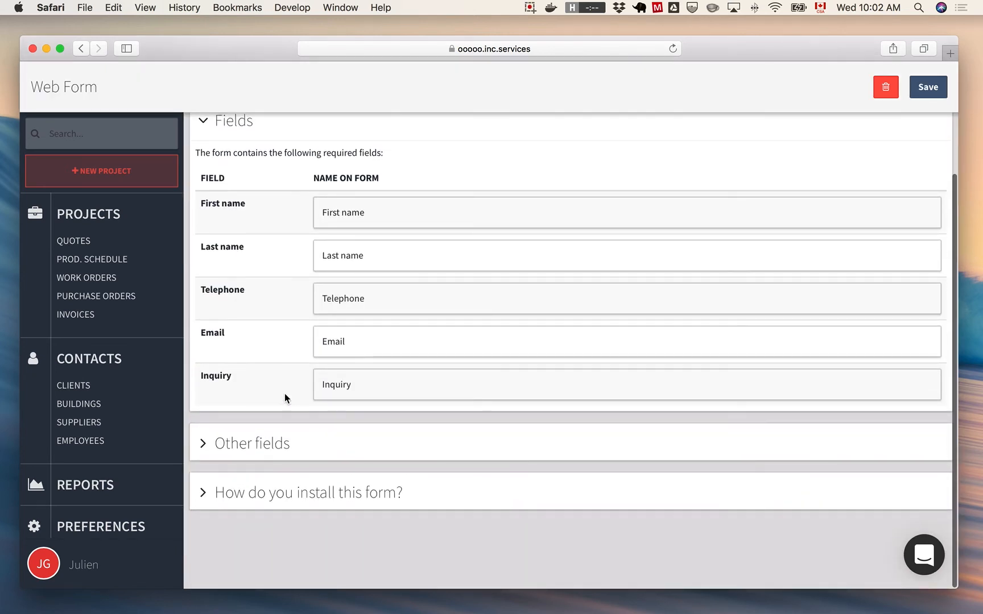
pyautogui.click(275, 447)
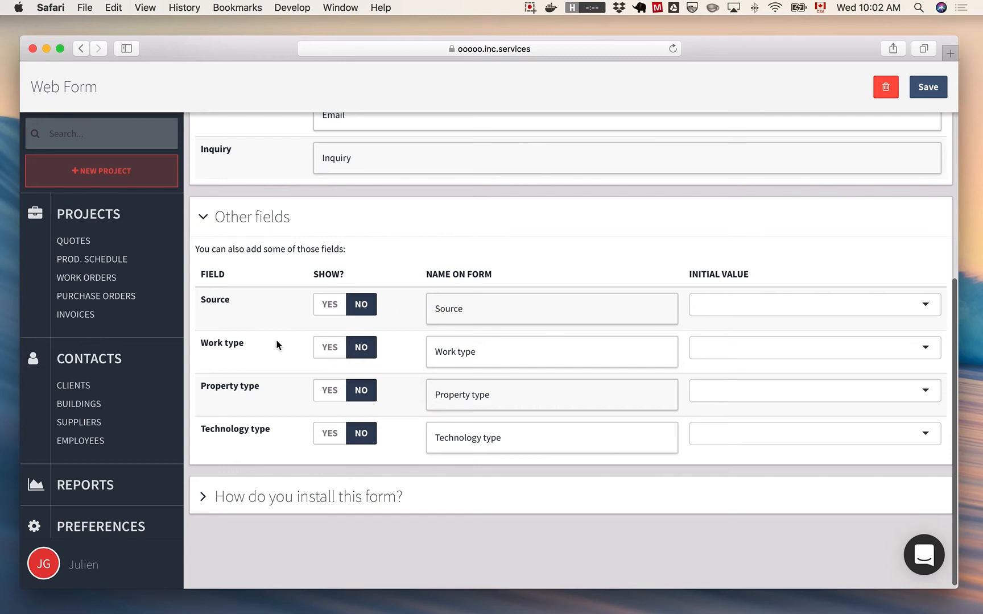
pyautogui.click(246, 222)
pyautogui.click(240, 130)
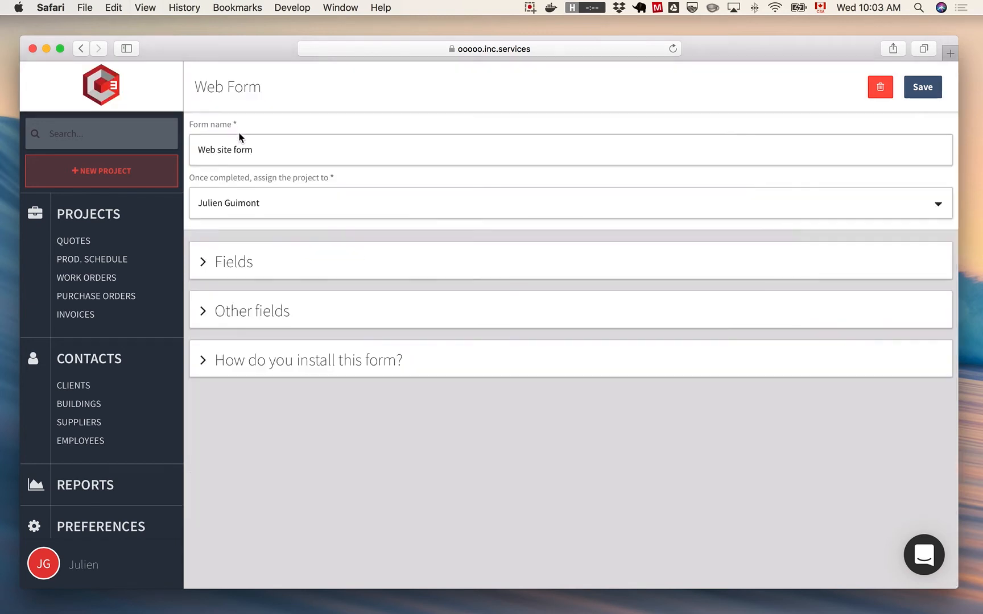
# - Check who completed web form projects can be assigned to and read how to install the form, keeping the current assignee
pyautogui.click(234, 209)
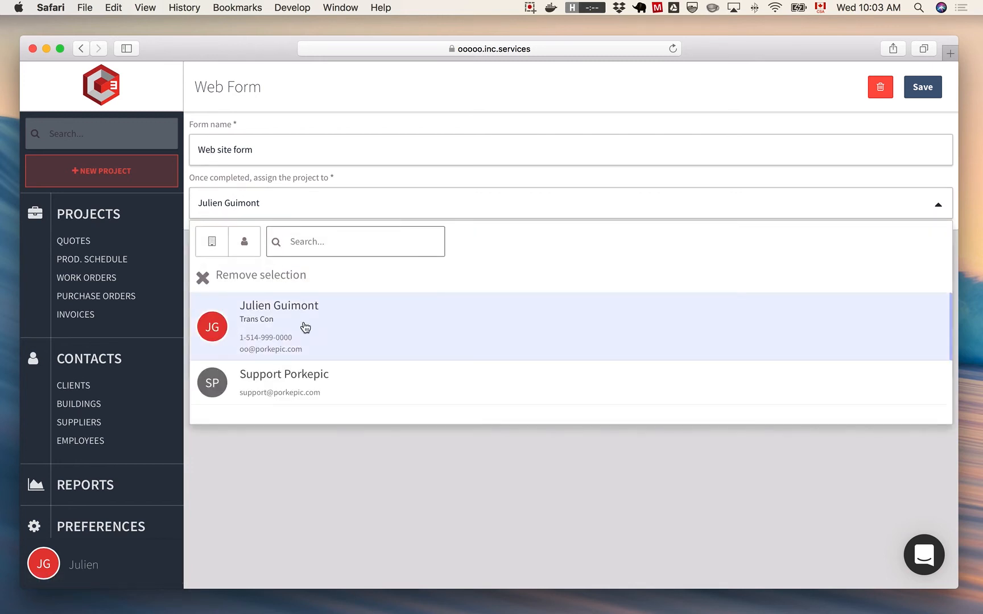
pyautogui.click(320, 471)
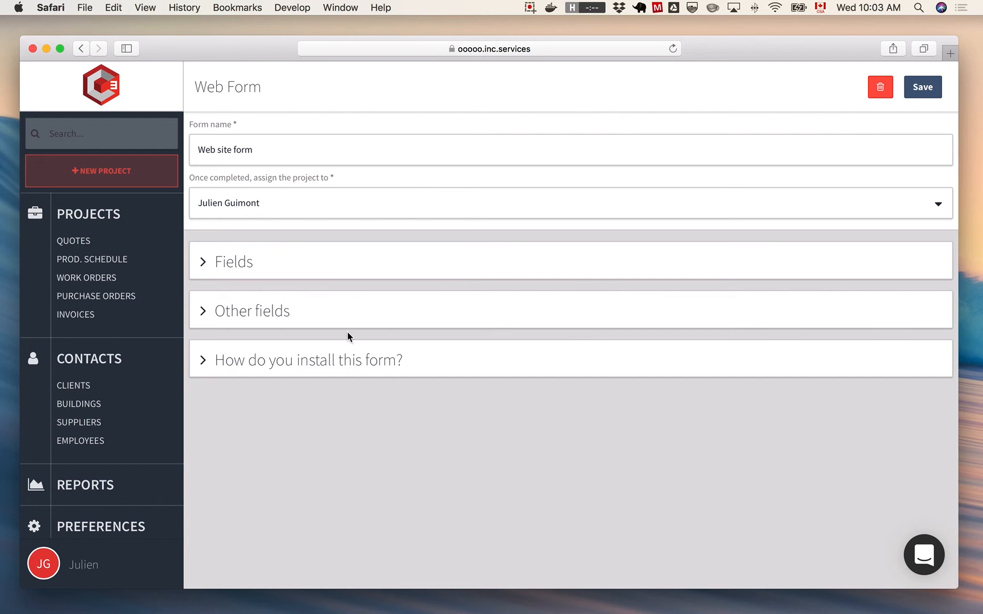
pyautogui.click(273, 361)
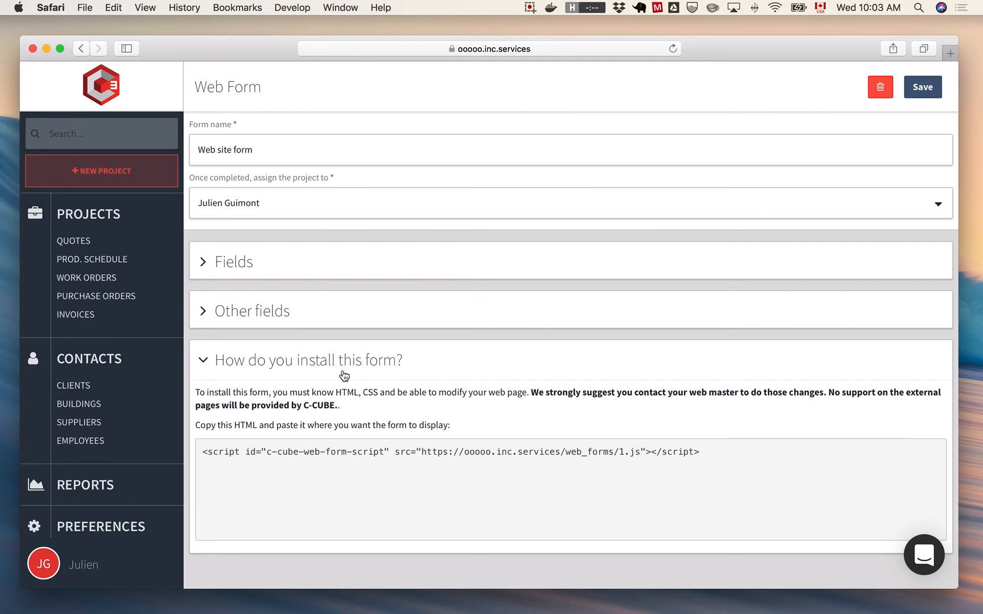
pyautogui.click(337, 367)
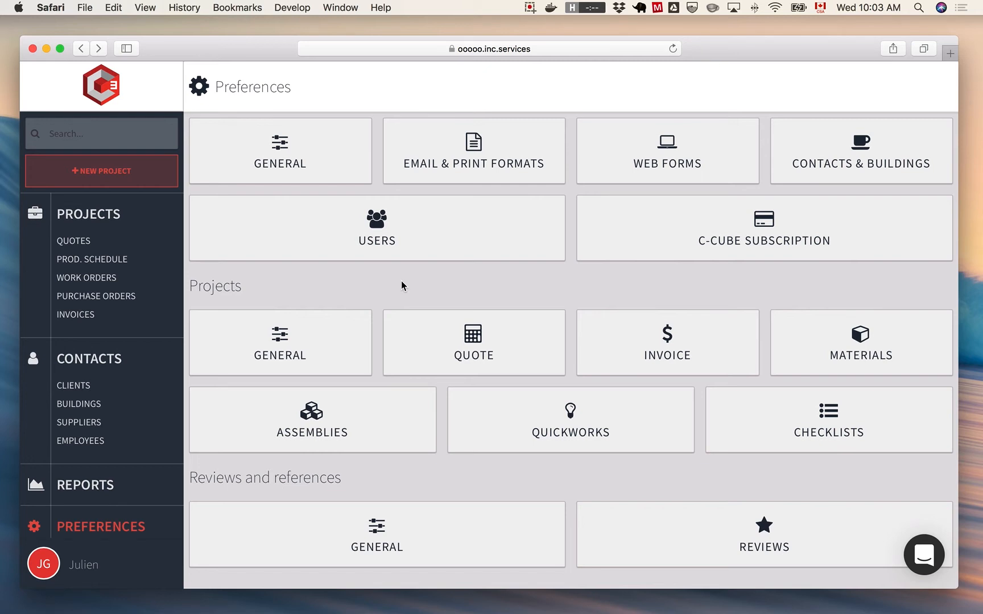
# - Open the existing user from the Users preferences, examine its user type, contact record and roles, and return to the preferences overview
pyautogui.click(389, 233)
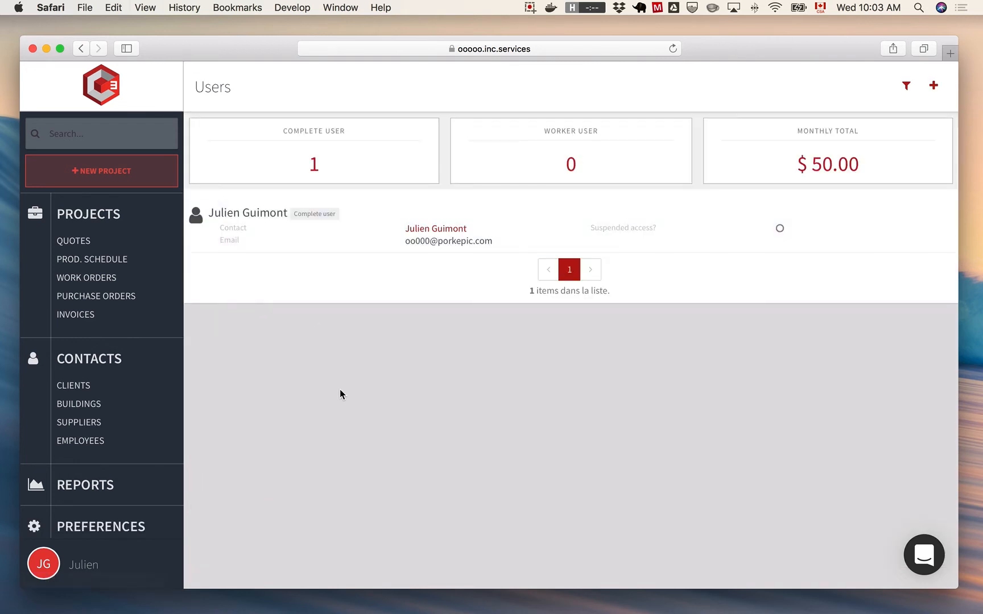
pyautogui.click(250, 250)
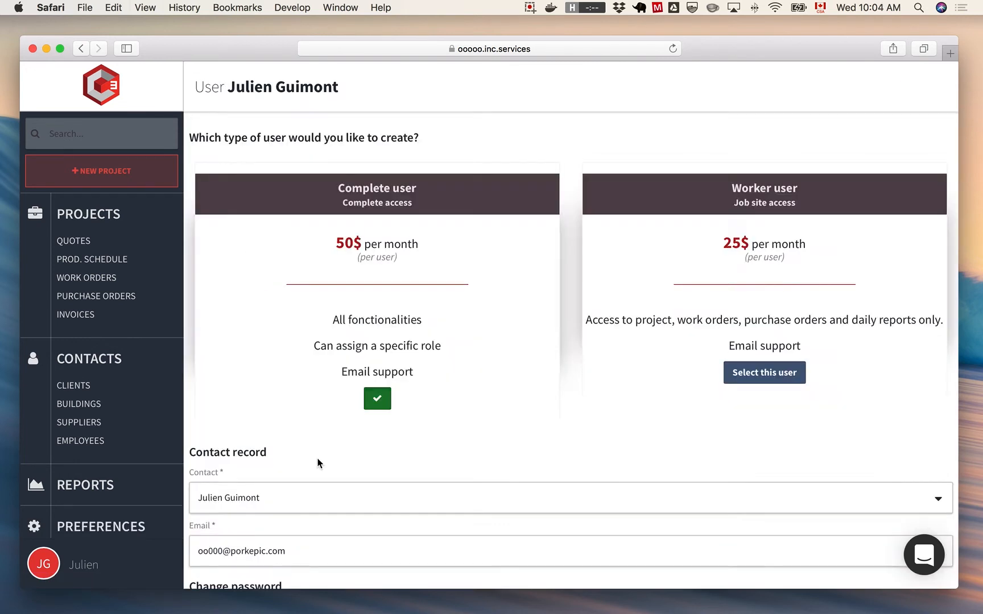
pyautogui.scroll(-5, 318, 461)
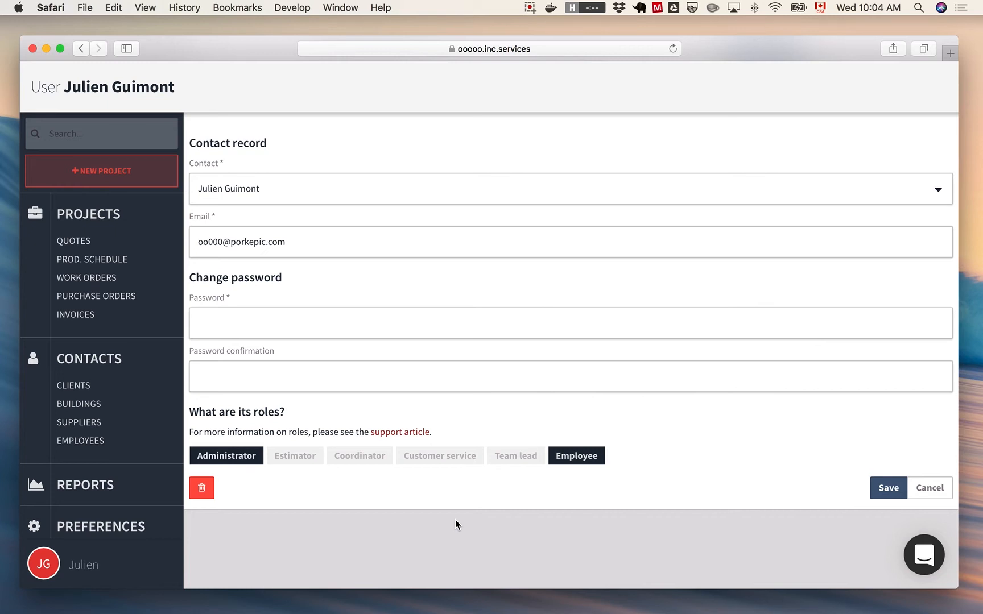
pyautogui.press('super+[')
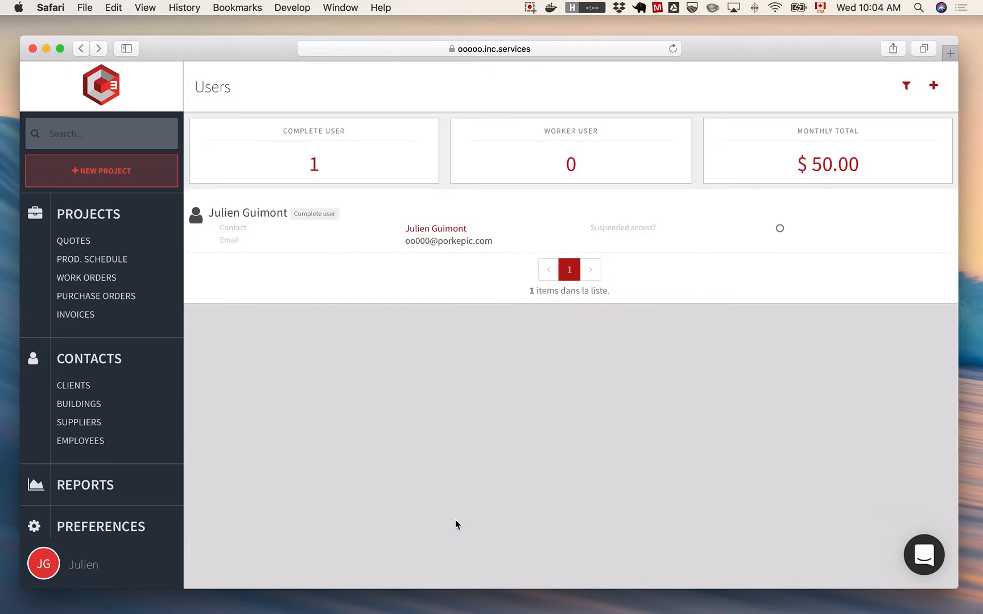
pyautogui.press('super+[')
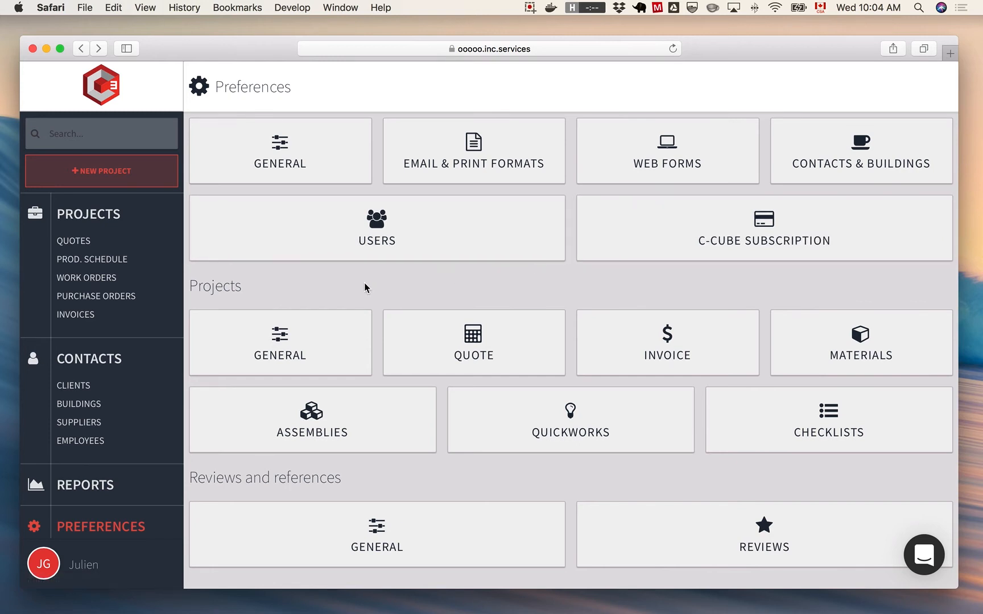
# - Open the general preferences for projects and examine the list of sources
pyautogui.scroll(-2, 419, 432)
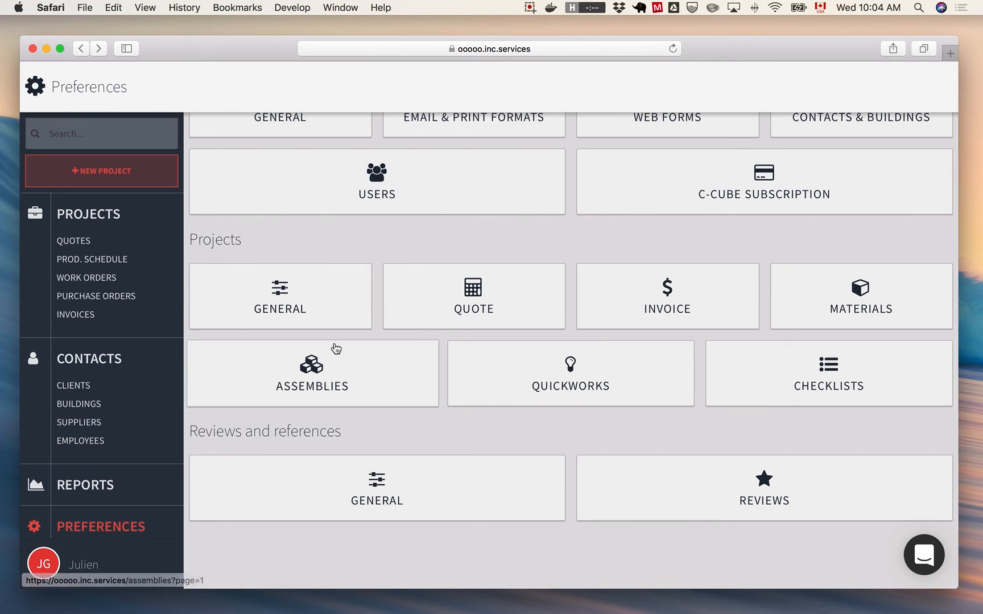
pyautogui.click(301, 307)
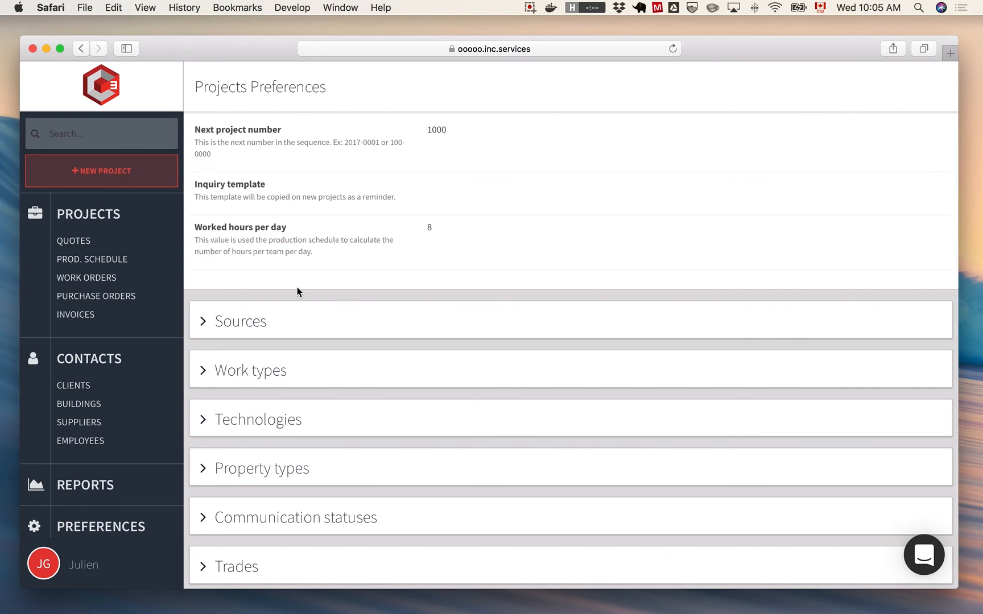
pyautogui.scroll(-4, 296, 291)
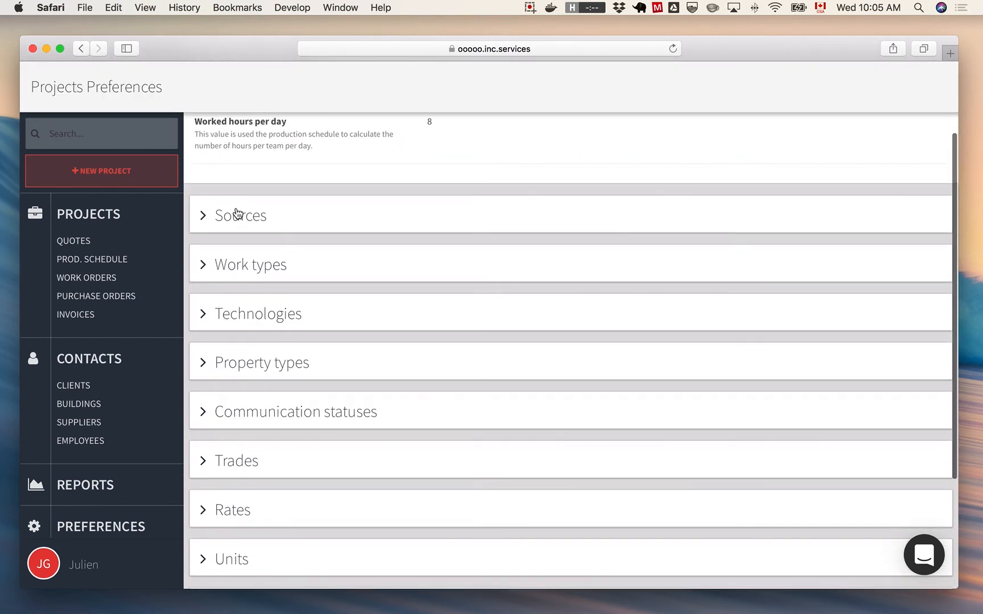
pyautogui.click(238, 214)
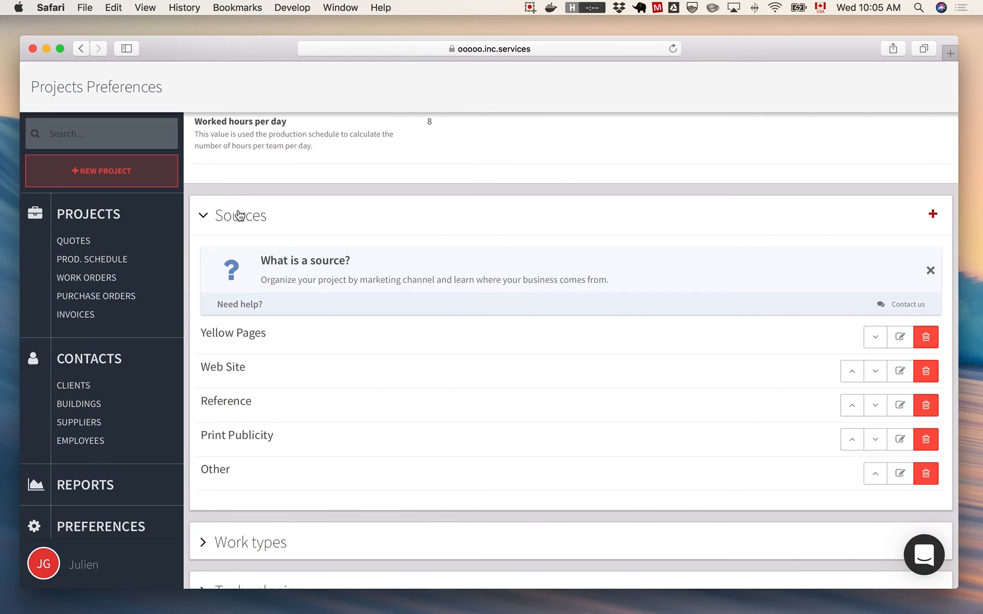
pyautogui.click(239, 214)
# - Examine the work types and technologies in the project preferences, collapsing each section after viewing it
pyautogui.click(256, 264)
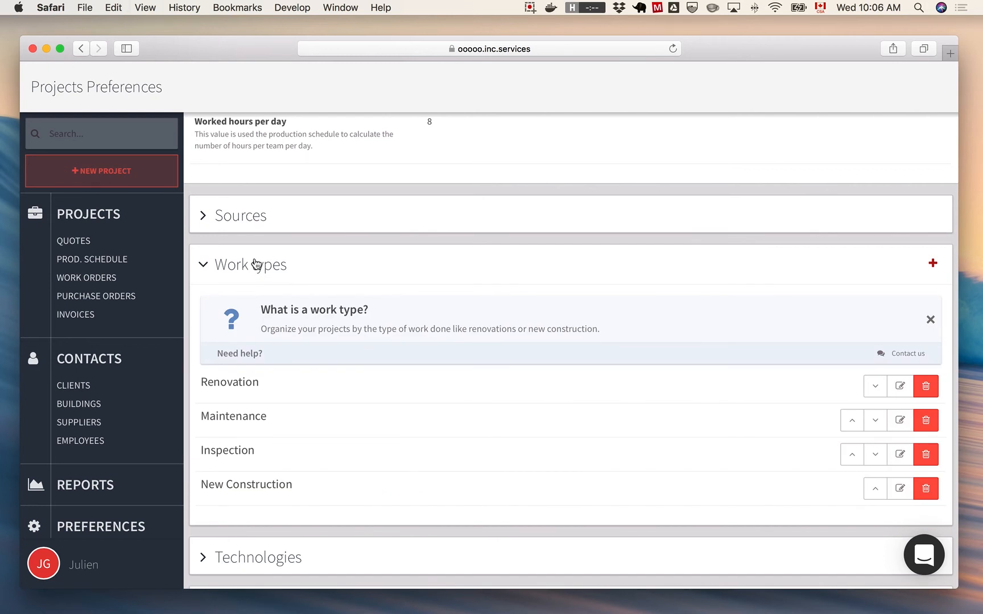
pyautogui.click(256, 264)
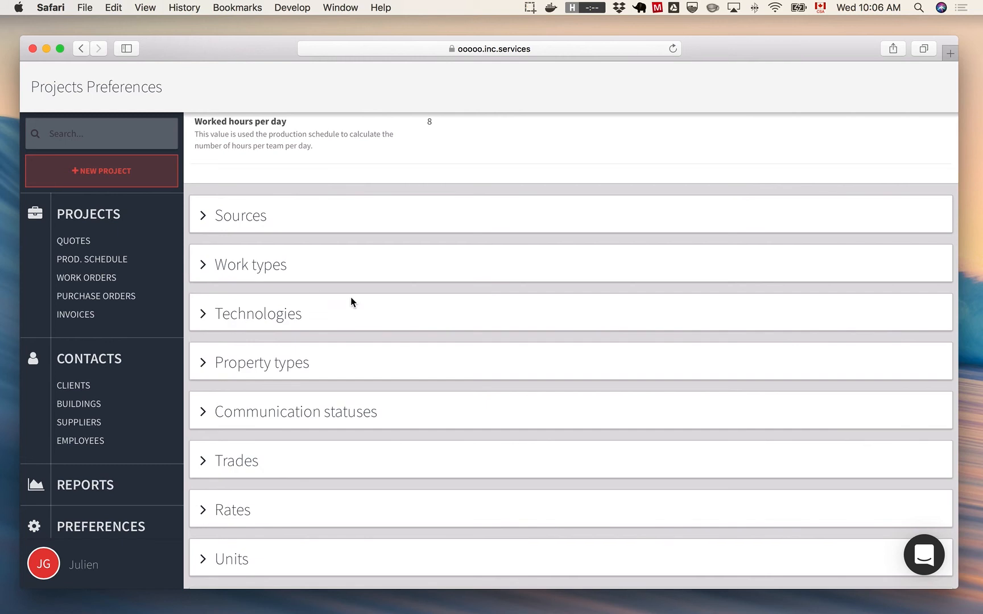
pyautogui.click(280, 320)
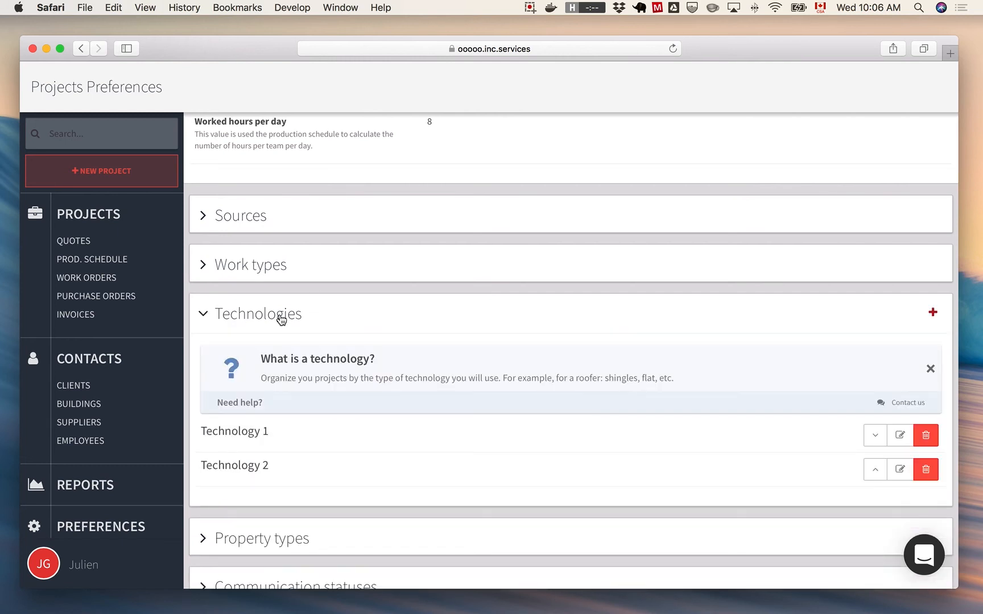
pyautogui.click(280, 320)
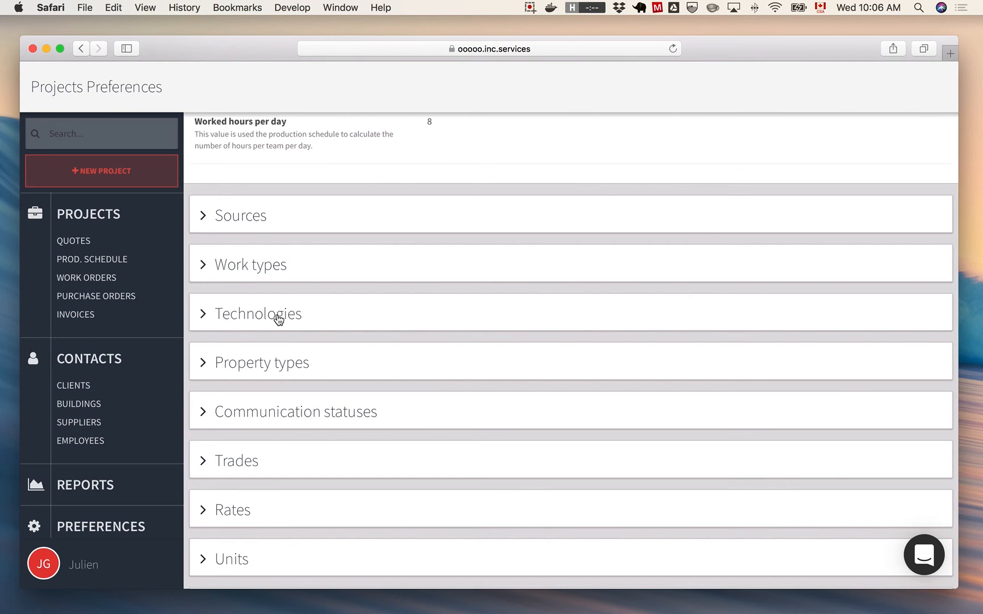
# - Examine the property types and communication statuses in the project preferences, collapsing each section after viewing it
pyautogui.scroll(-2, 239, 344)
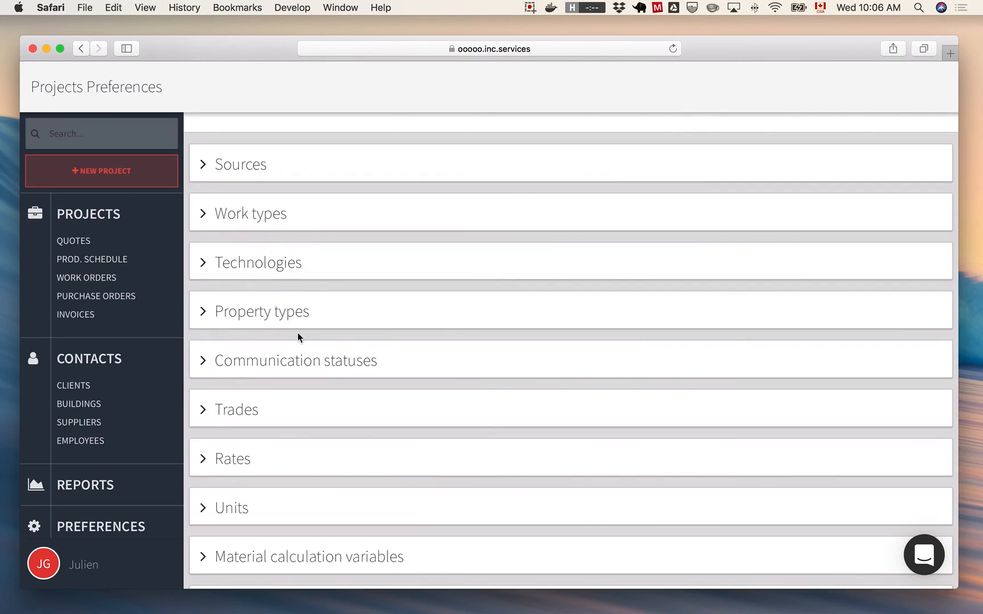
pyautogui.click(265, 314)
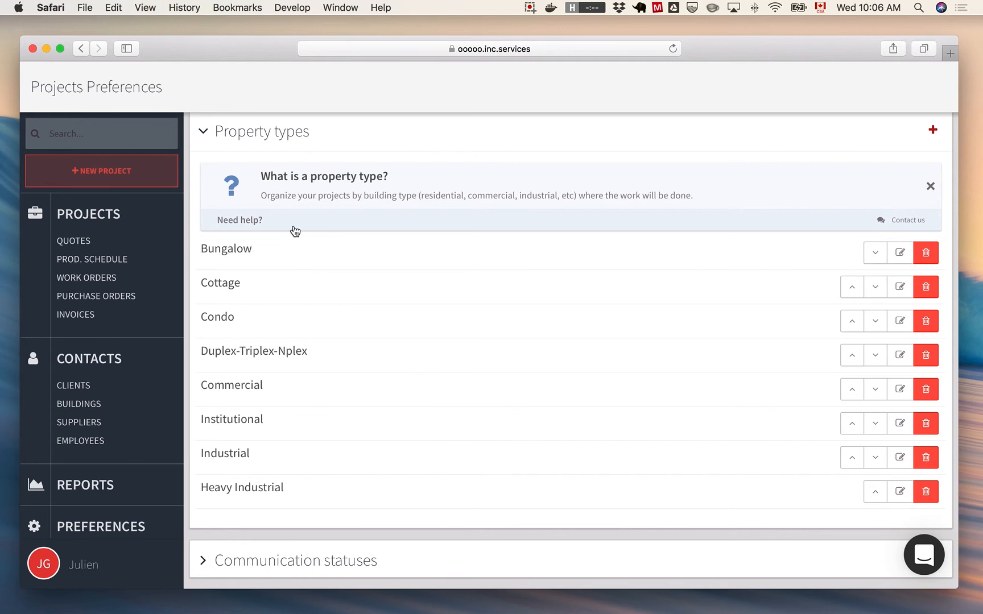
pyautogui.scroll(1, 295, 231)
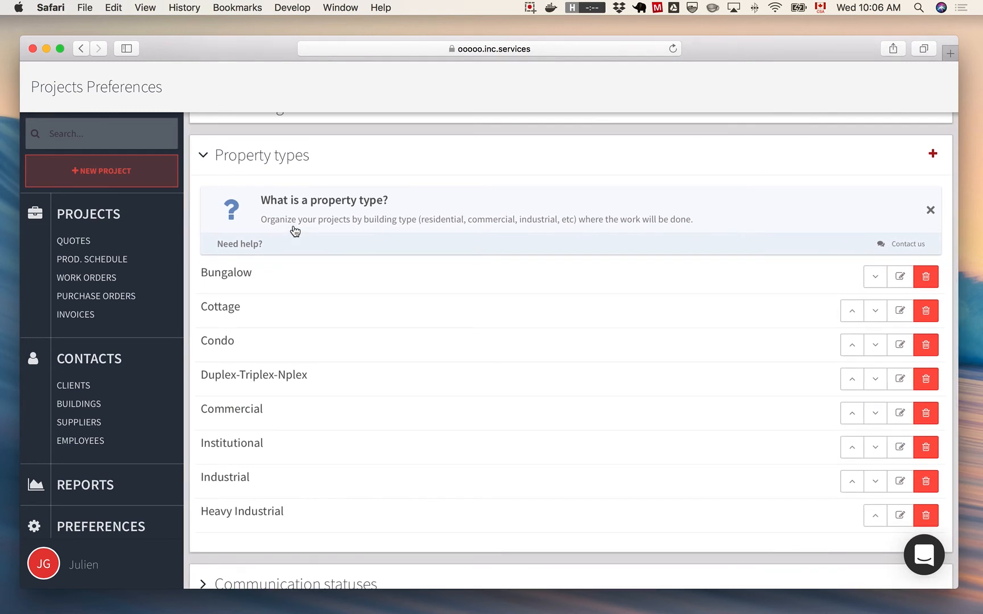
pyautogui.click(255, 167)
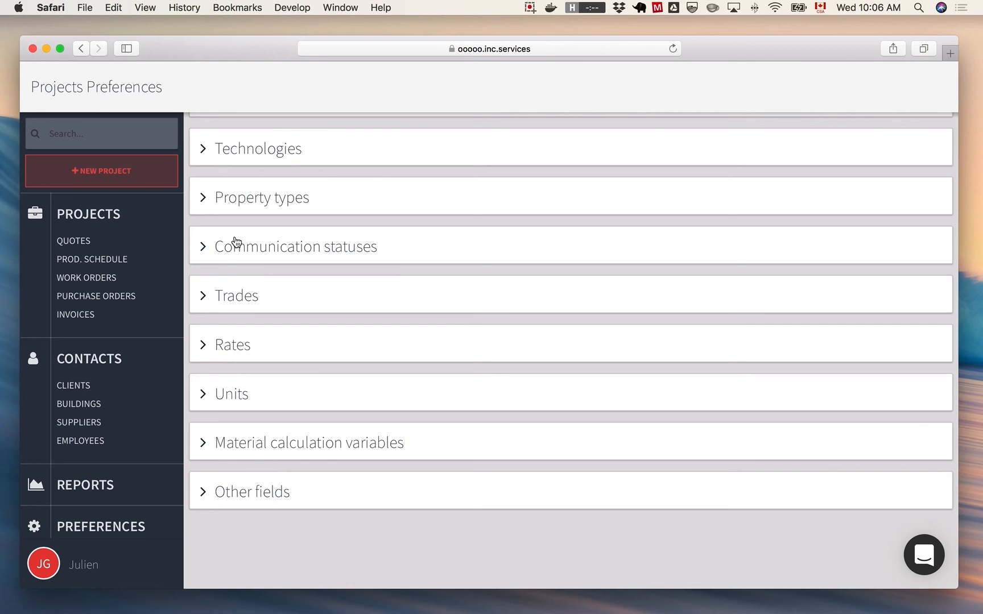
pyautogui.click(275, 252)
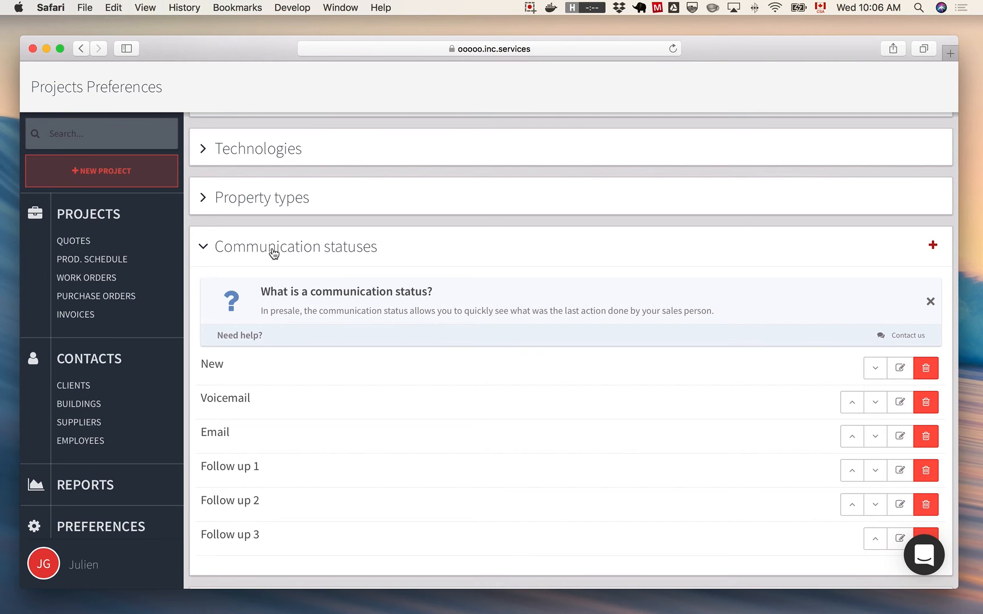
pyautogui.click(274, 253)
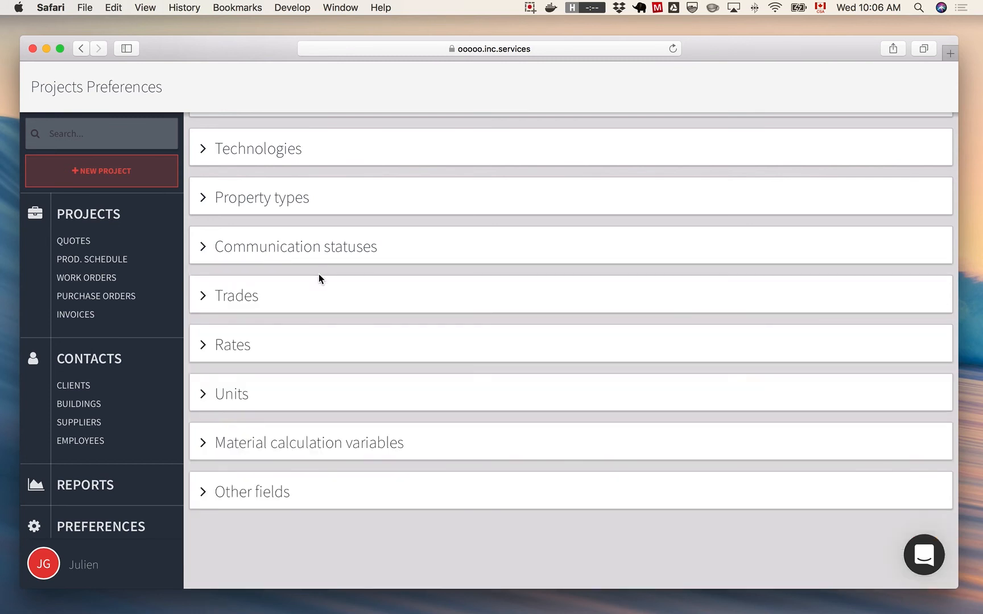
# - Examine the trades and their rates in the project preferences, collapsing each section after viewing it
pyautogui.click(256, 299)
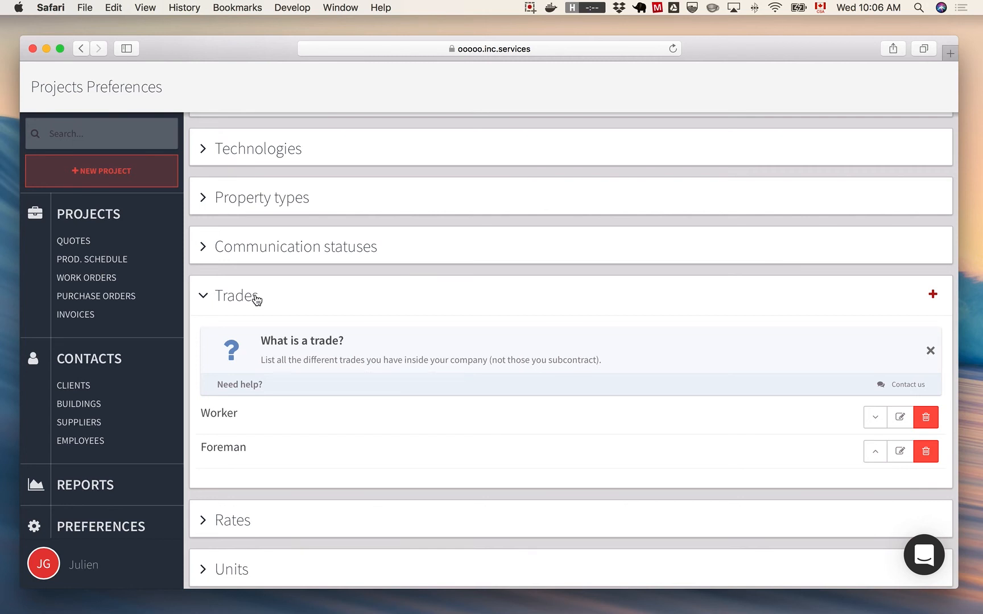
pyautogui.click(255, 300)
pyautogui.click(232, 348)
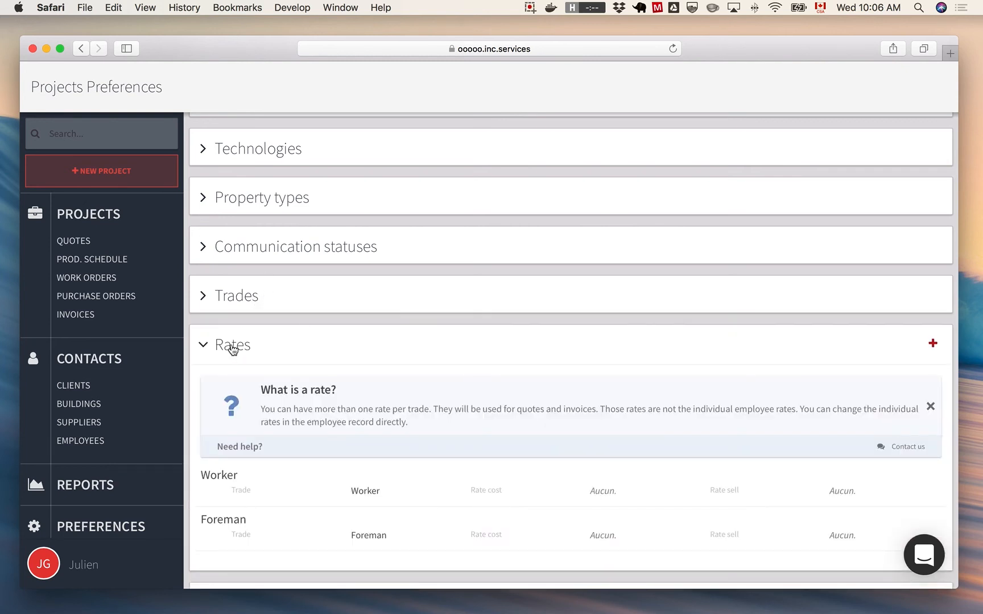
pyautogui.scroll(-3, 312, 355)
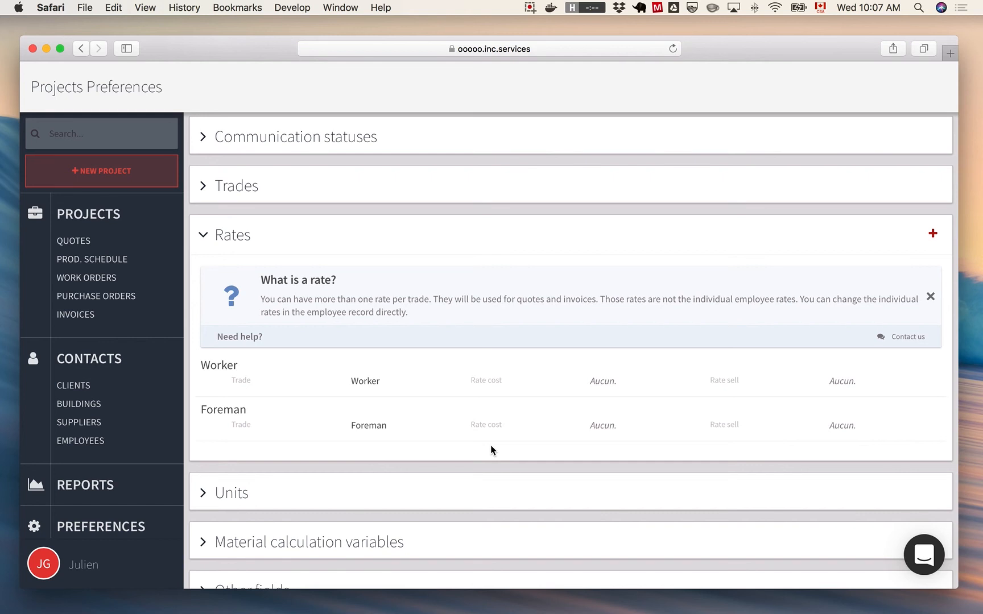
pyautogui.click(254, 238)
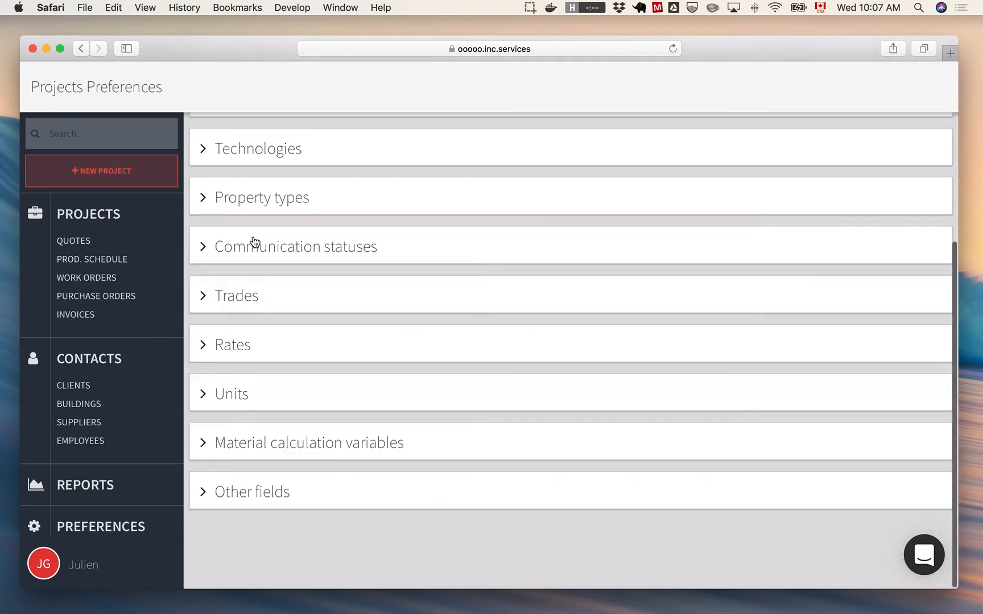
# - Examine the units and material calculation variables in the project preferences, collapsing each section after viewing it
pyautogui.click(248, 404)
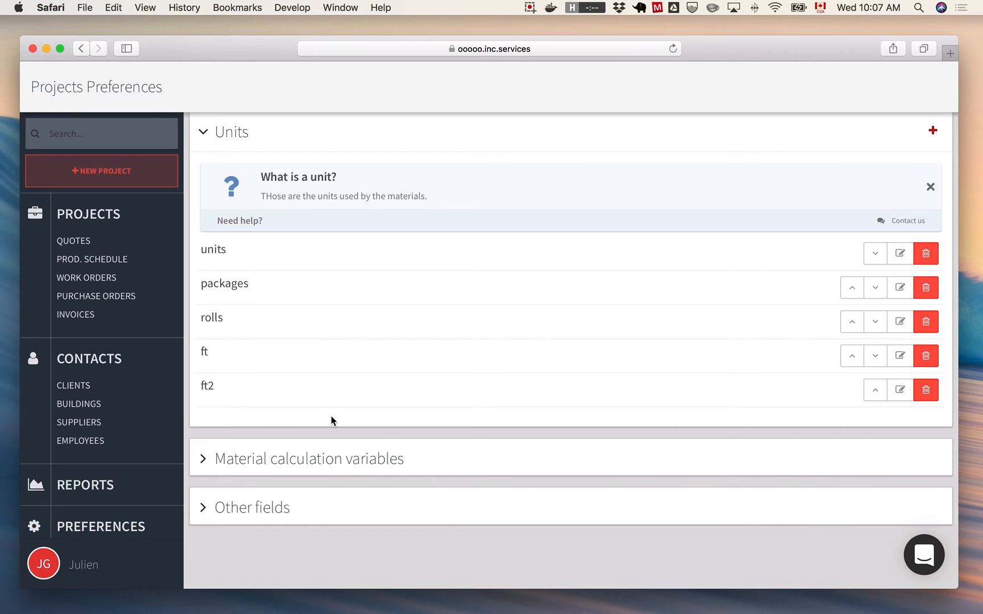
pyautogui.click(248, 141)
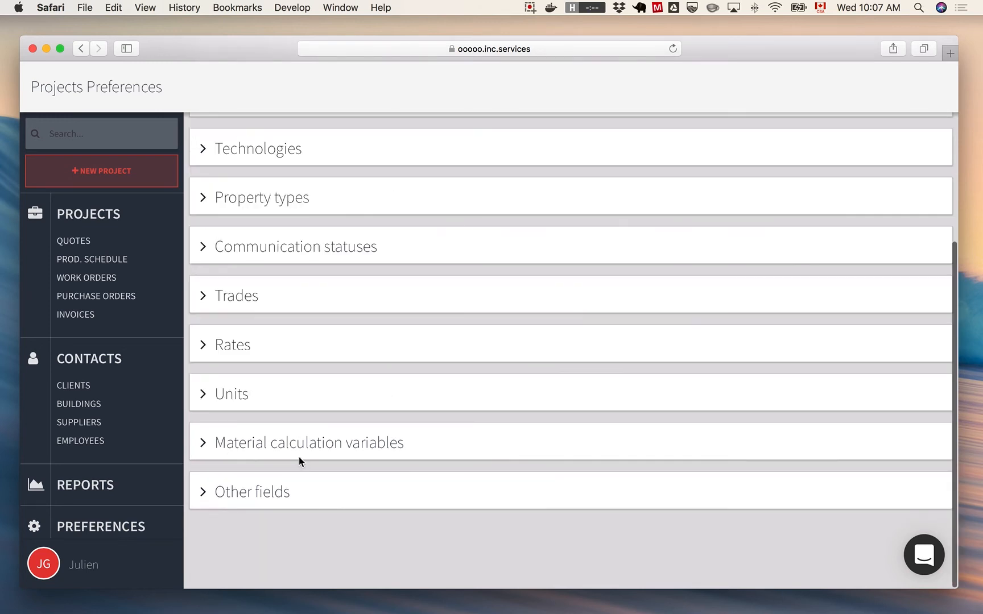
pyautogui.scroll(-1, 246, 449)
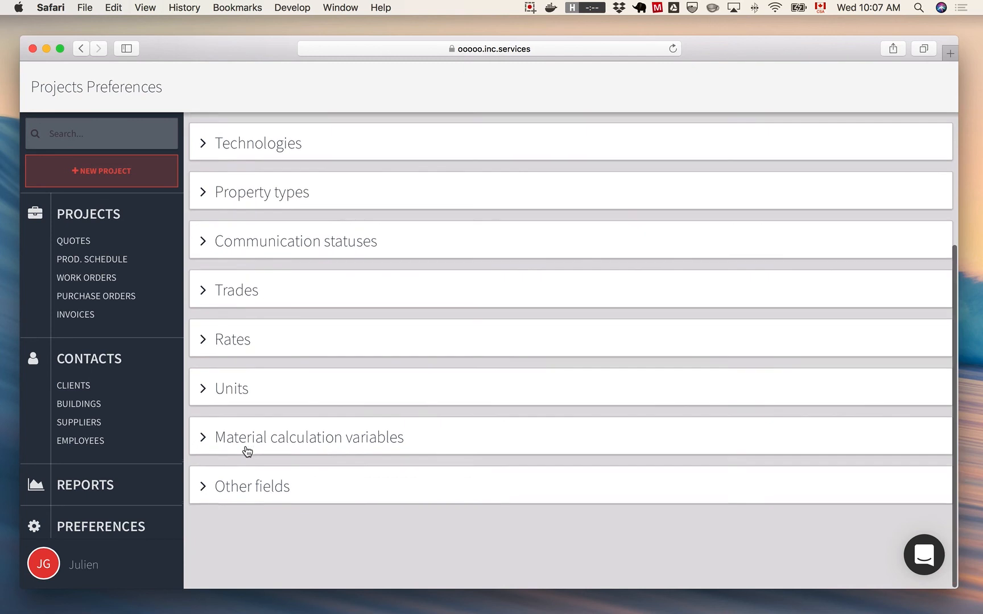
pyautogui.click(337, 453)
pyautogui.scroll(-5, 335, 454)
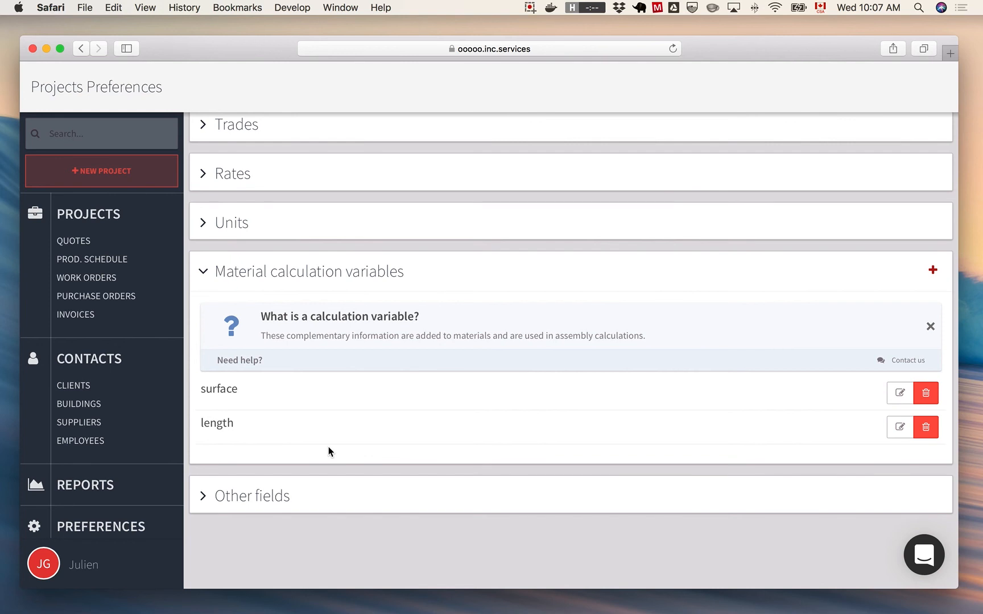
pyautogui.click(289, 278)
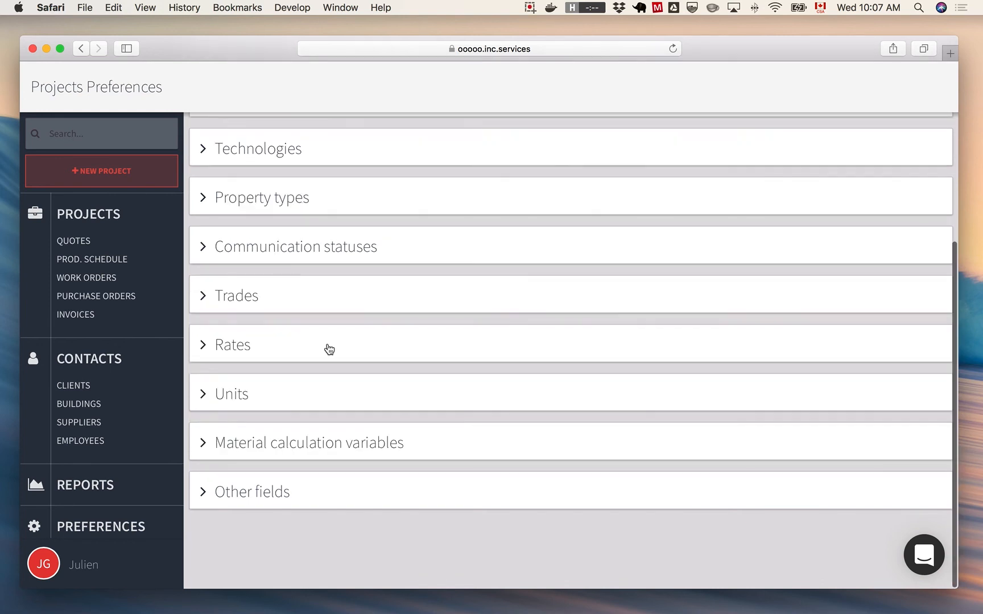
# - Examine the other fields section in the project preferences, collapse it and return to the preferences overview
pyautogui.click(221, 487)
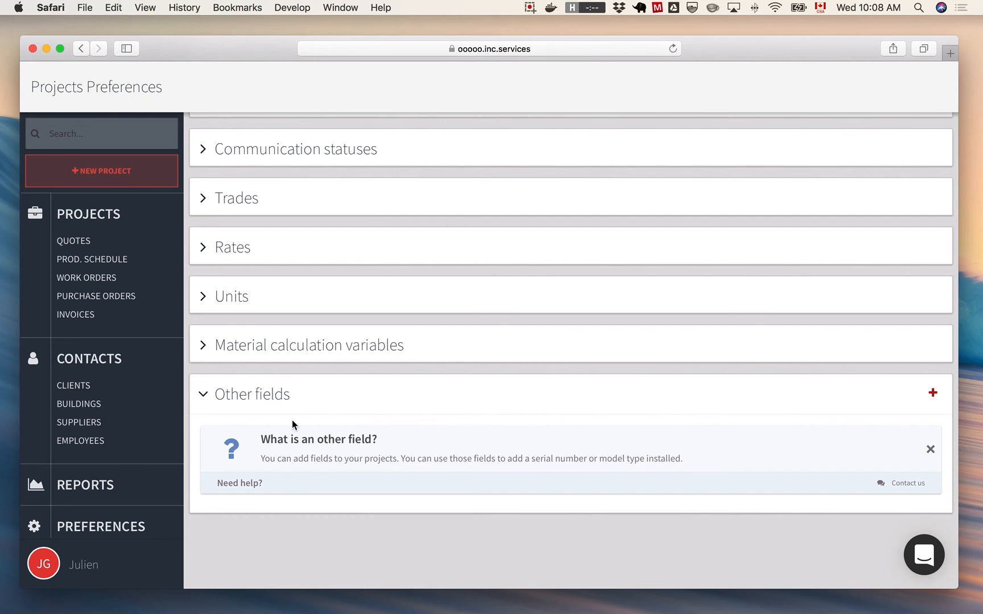
pyautogui.click(277, 405)
pyautogui.press('super+bracketleft')
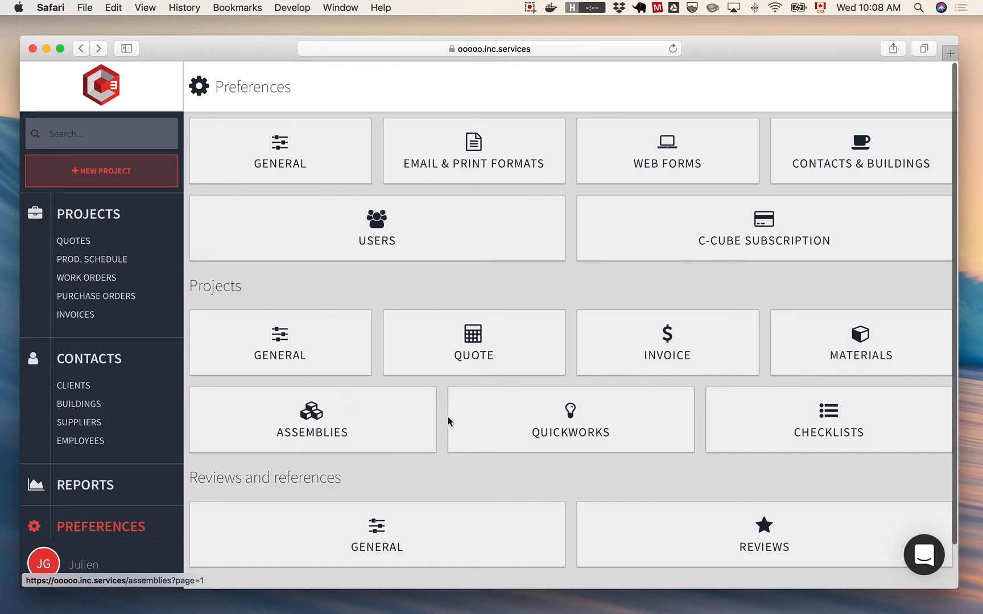
# - Examine the quote preferences, including the email template and the quote reminder settings, and return to the preferences overview
pyautogui.click(526, 340)
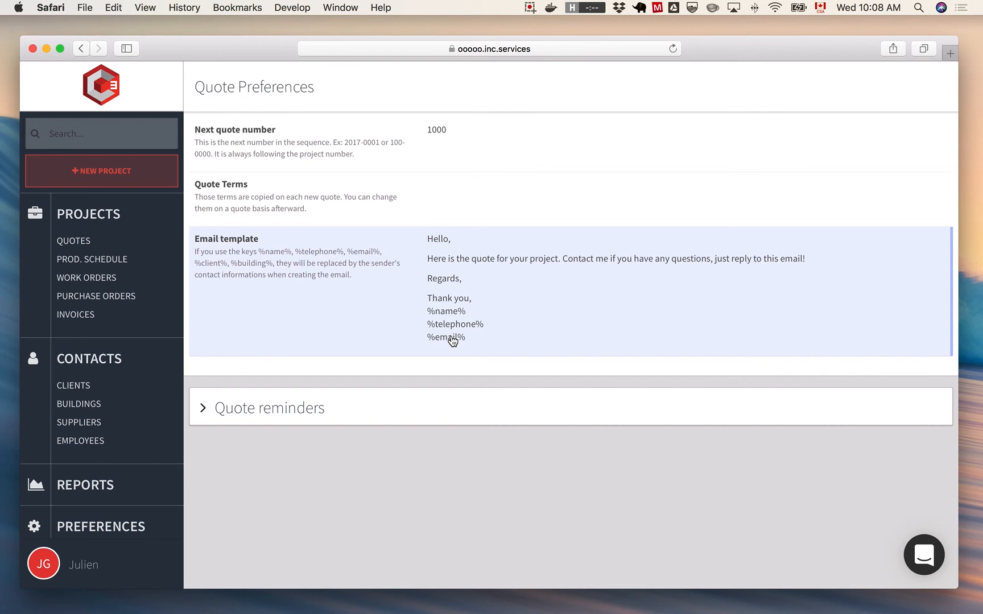
pyautogui.click(250, 413)
pyautogui.scroll(-3, 334, 493)
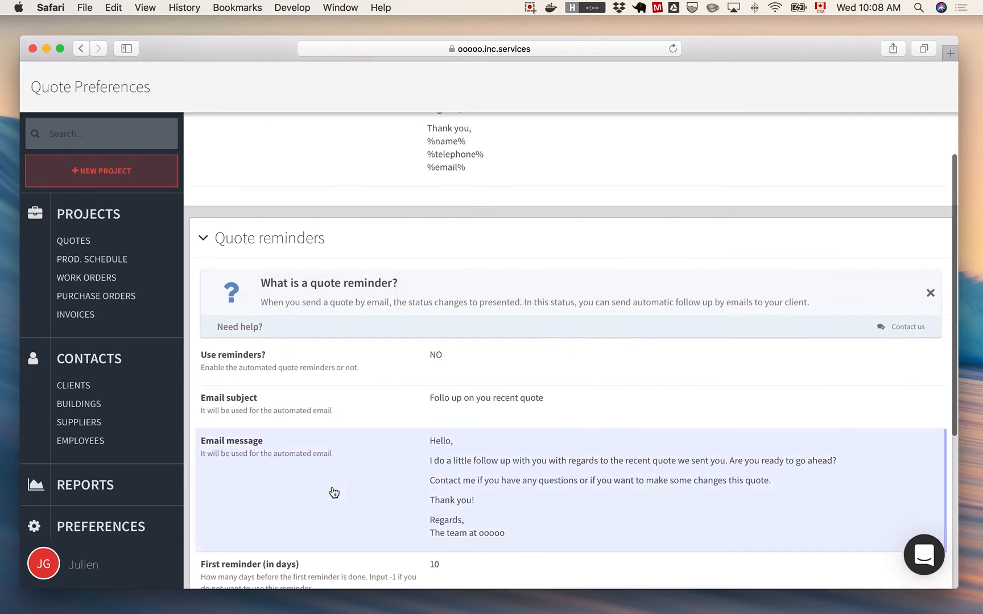
pyautogui.scroll(-5, 334, 493)
pyautogui.scroll(-2, 318, 324)
pyautogui.scroll(1, 320, 325)
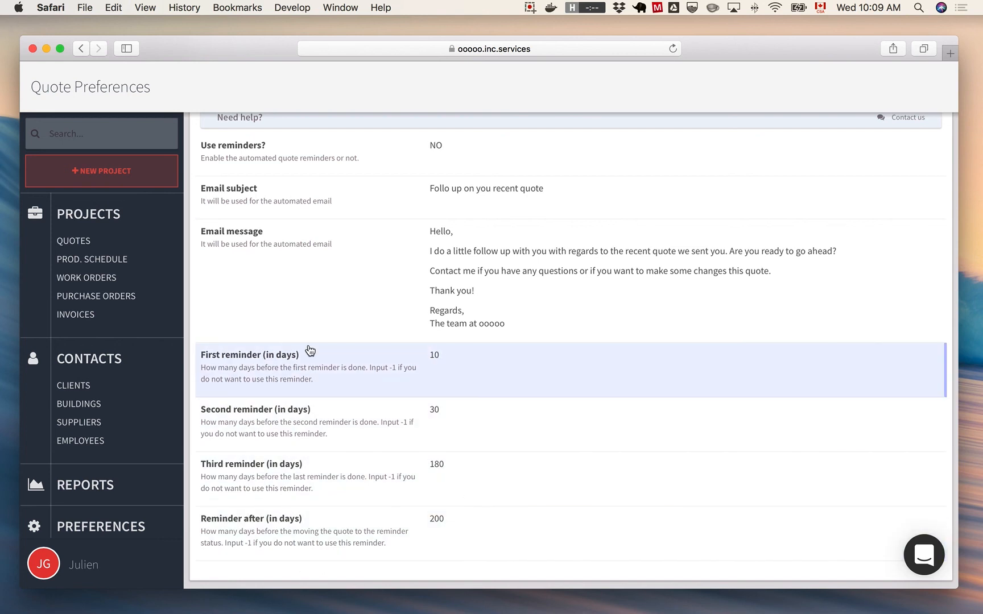
pyautogui.press('super+[')
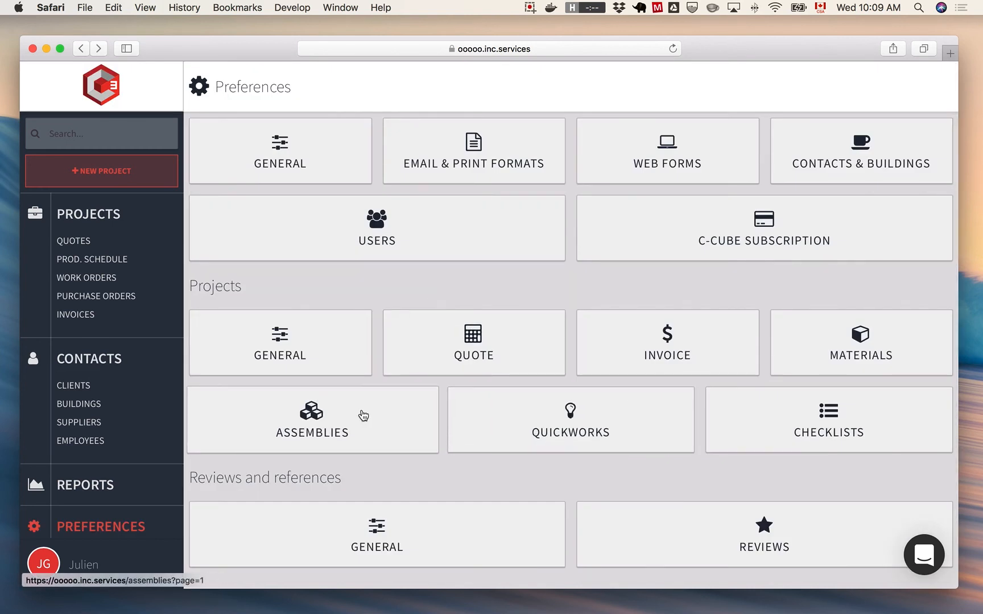
# - Examine the invoice preferences and tax settings, and return to the preferences overview
pyautogui.click(634, 364)
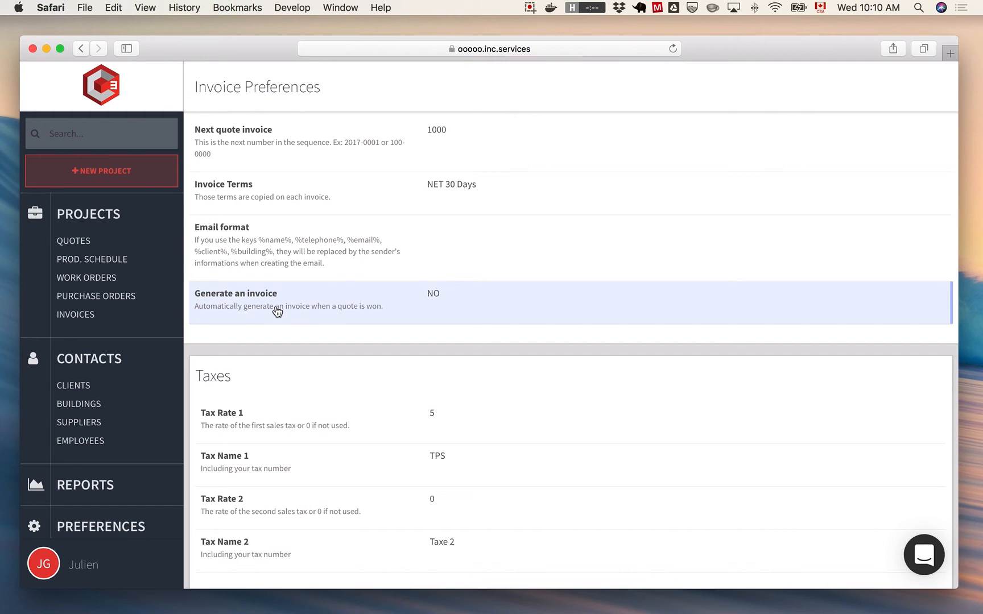
pyautogui.scroll(-3, 277, 311)
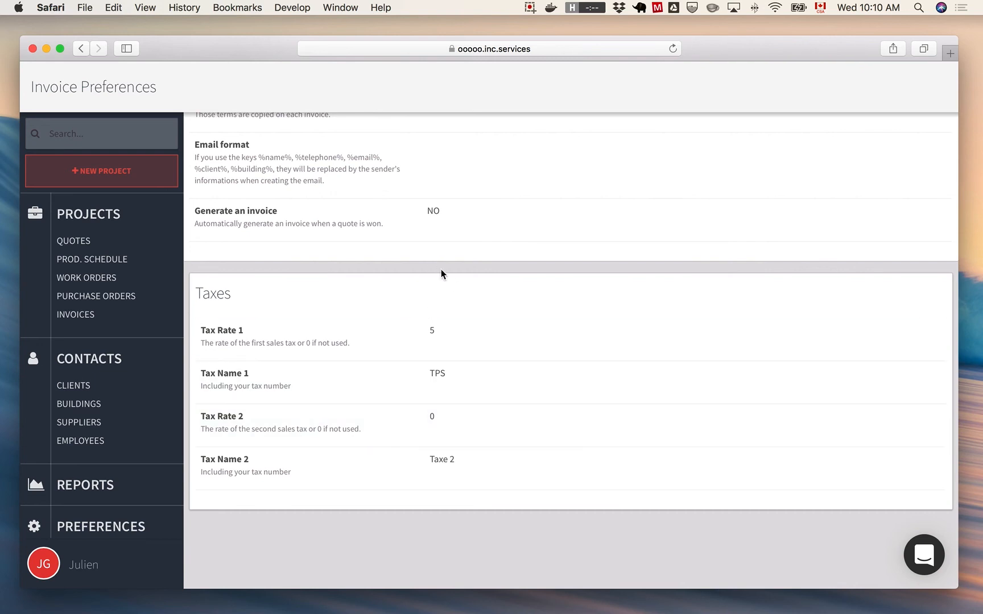
pyautogui.press('super+bracketleft')
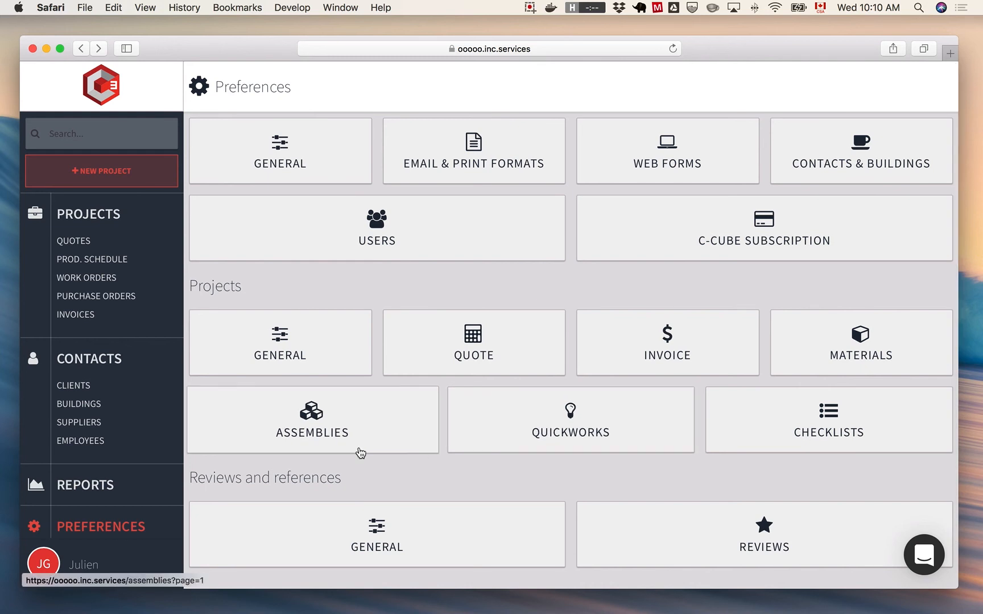
# - View the materials list with its blank new material form and the assemblies list, returning to the preferences overview after each
pyautogui.click(814, 359)
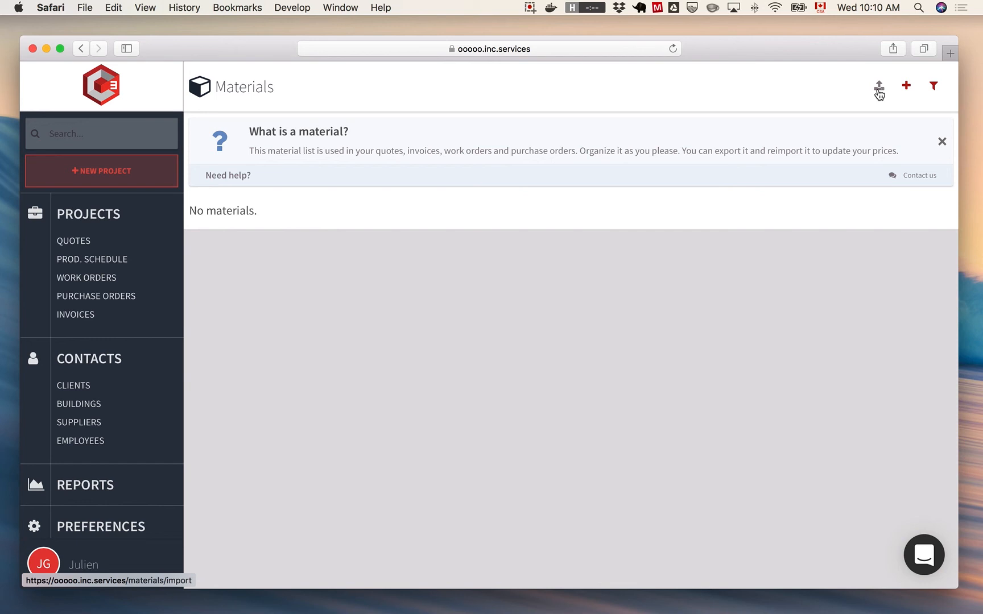
pyautogui.click(906, 86)
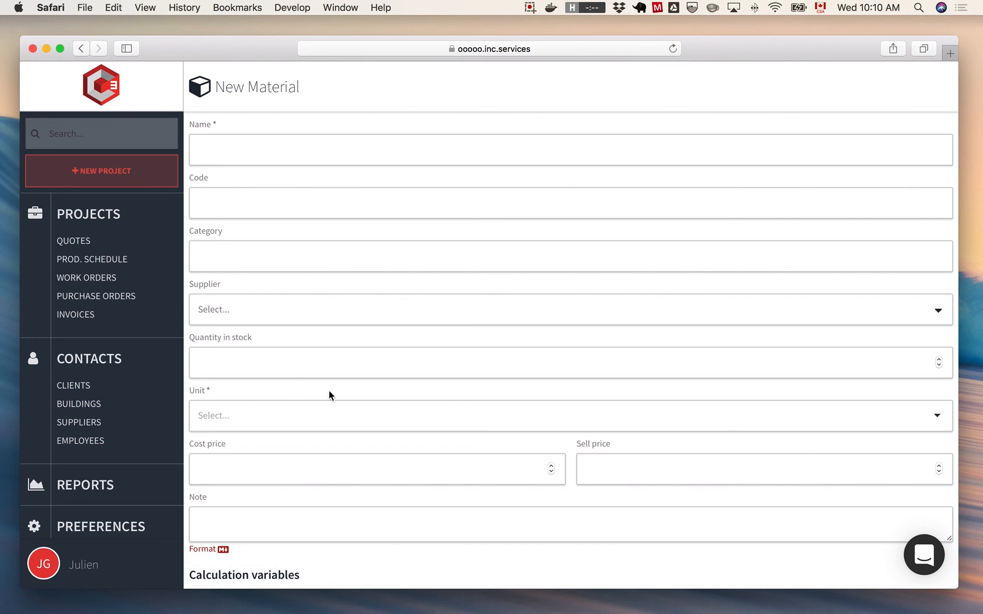
pyautogui.press('super+bracketleft')
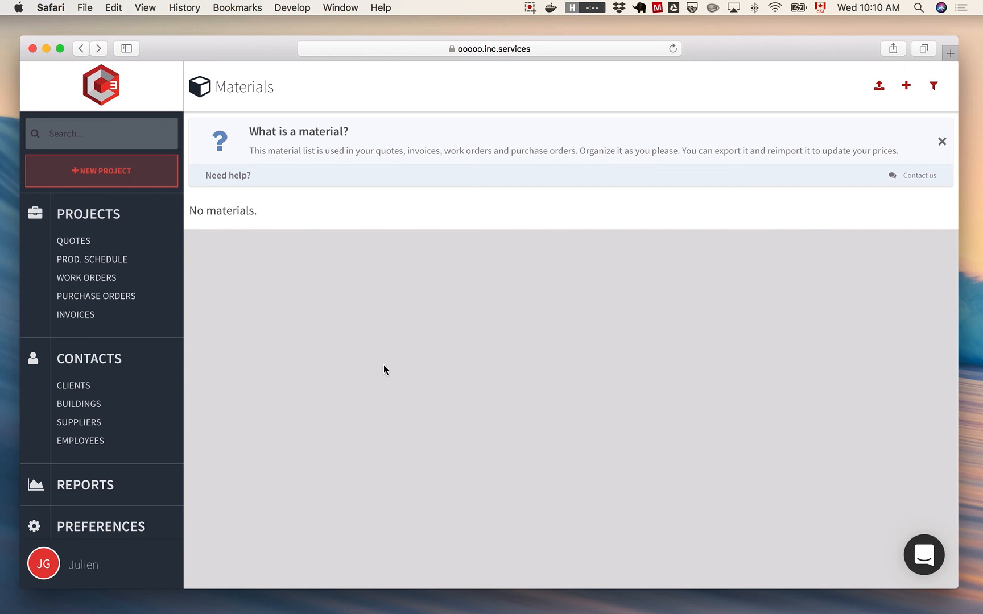
pyautogui.press('super+bracketleft')
pyautogui.click(324, 439)
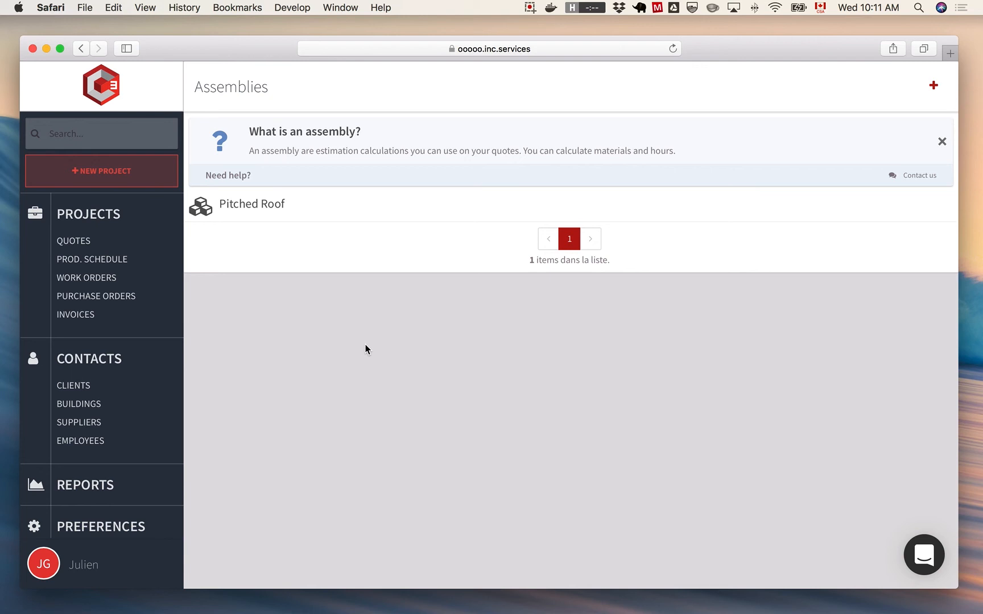
pyautogui.press('super+bracketleft')
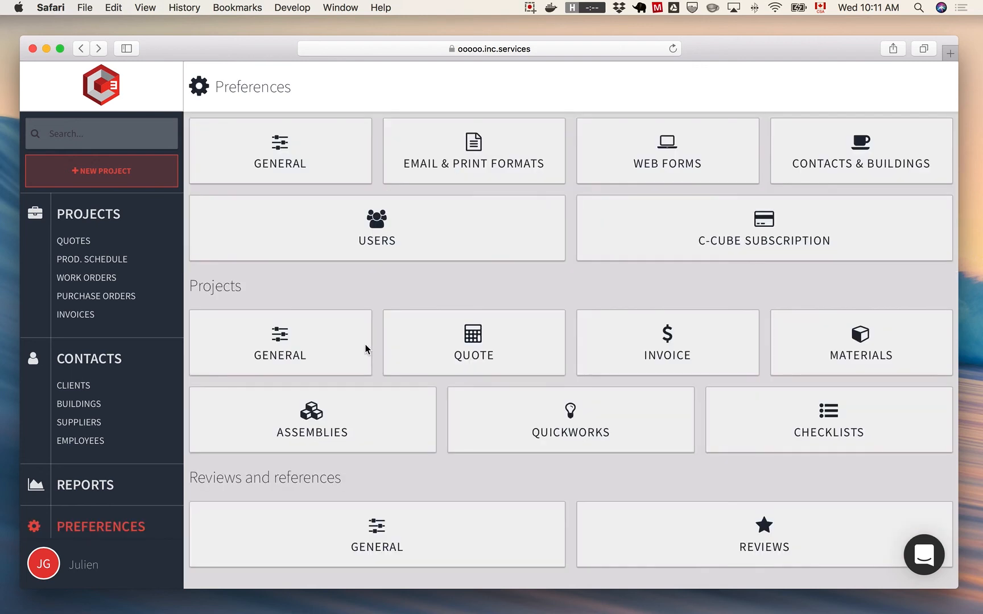
# - View the PITCHED ROOF QuickWork and the checklist templates, returning to the preferences overview after each
pyautogui.click(584, 436)
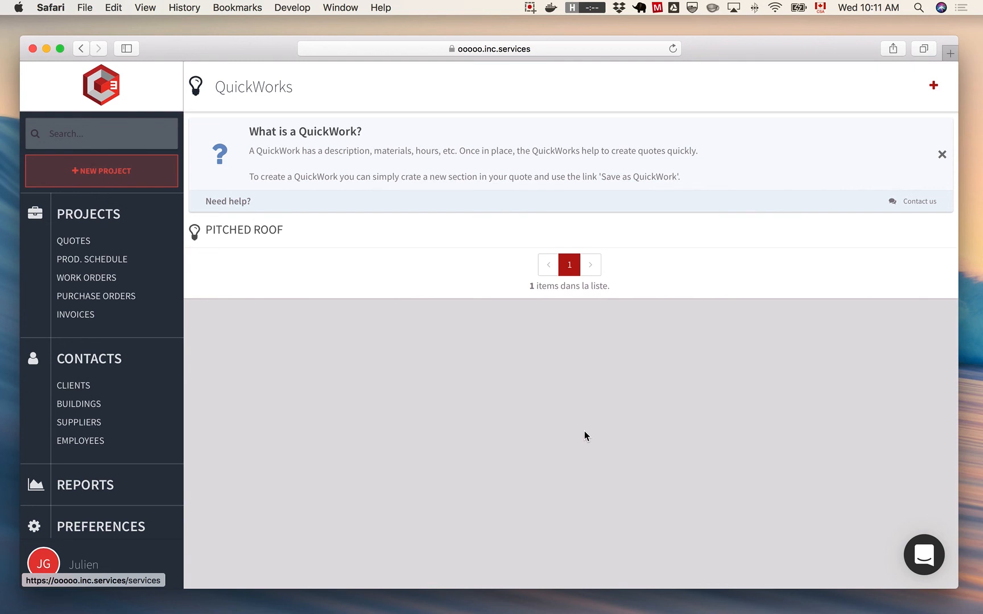
pyautogui.click(320, 230)
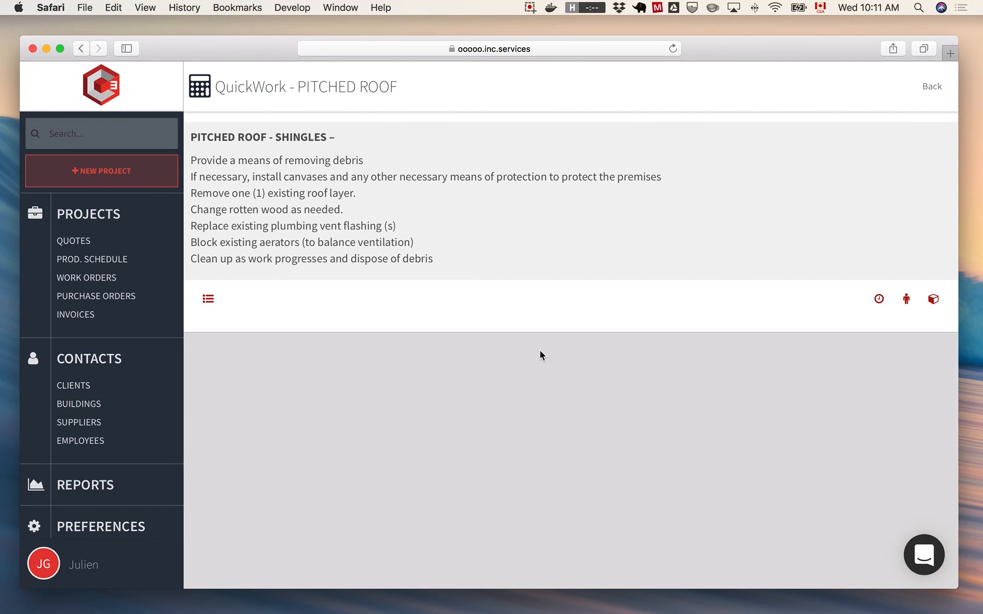
pyautogui.press('super+bracketleft')
pyautogui.press('super+bracketleft')
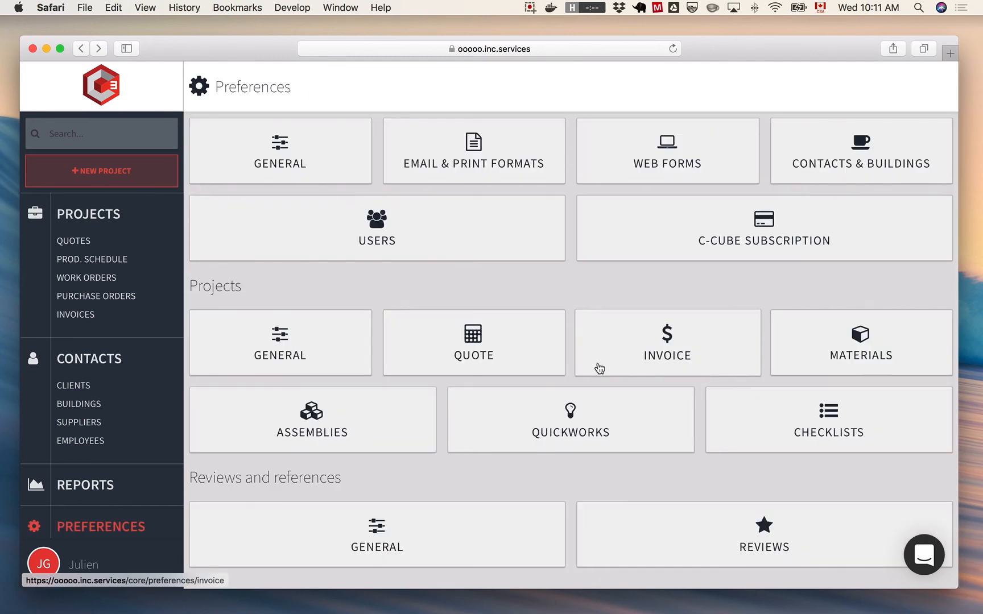
pyautogui.click(744, 412)
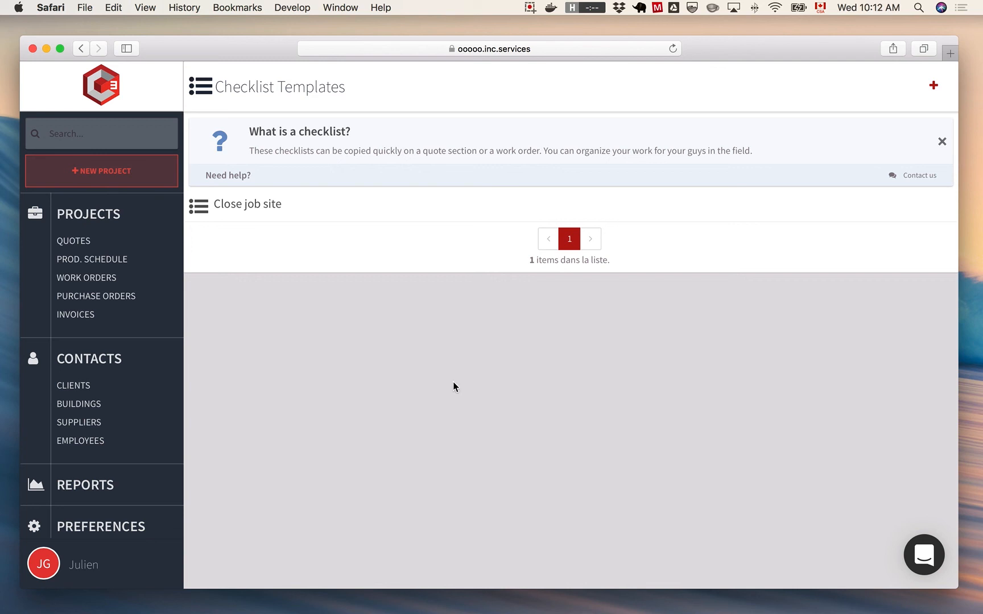
pyautogui.press('super+bracketleft')
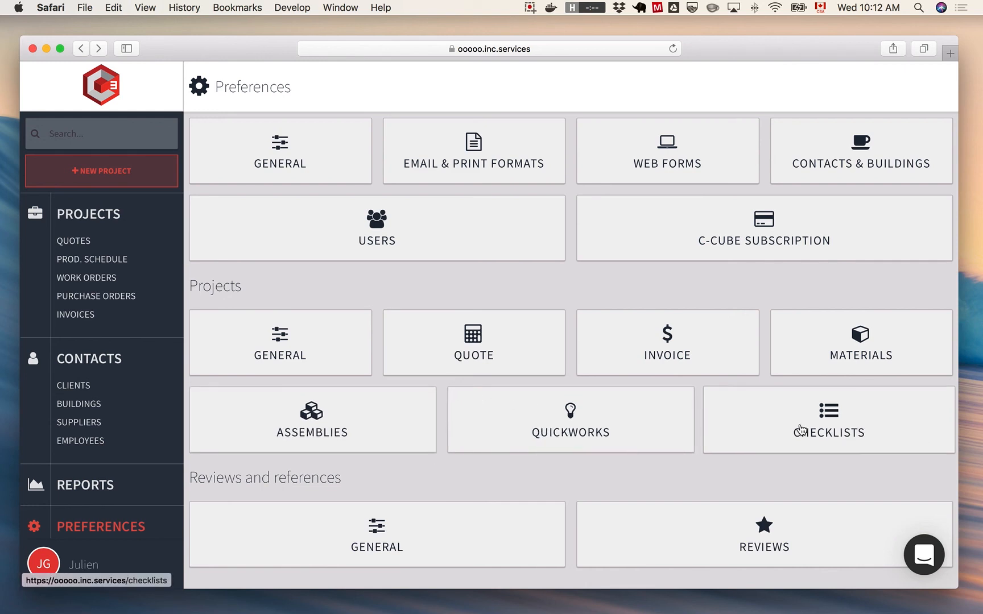
# - Examine the general reviews and references preferences, including the review request emails and reminder delays, and return to the preferences overview
pyautogui.scroll(-2, 543, 468)
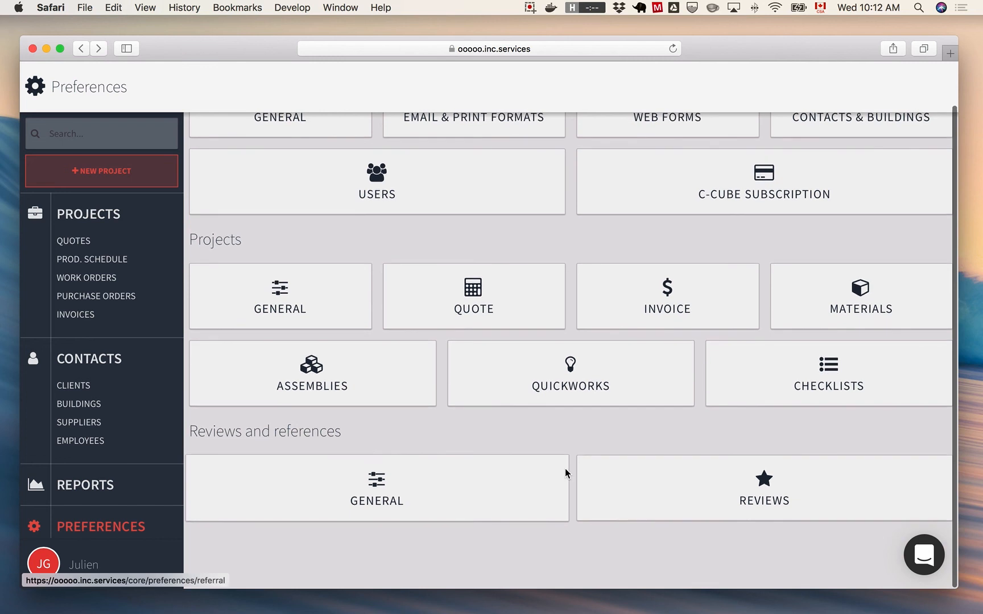
pyautogui.click(345, 512)
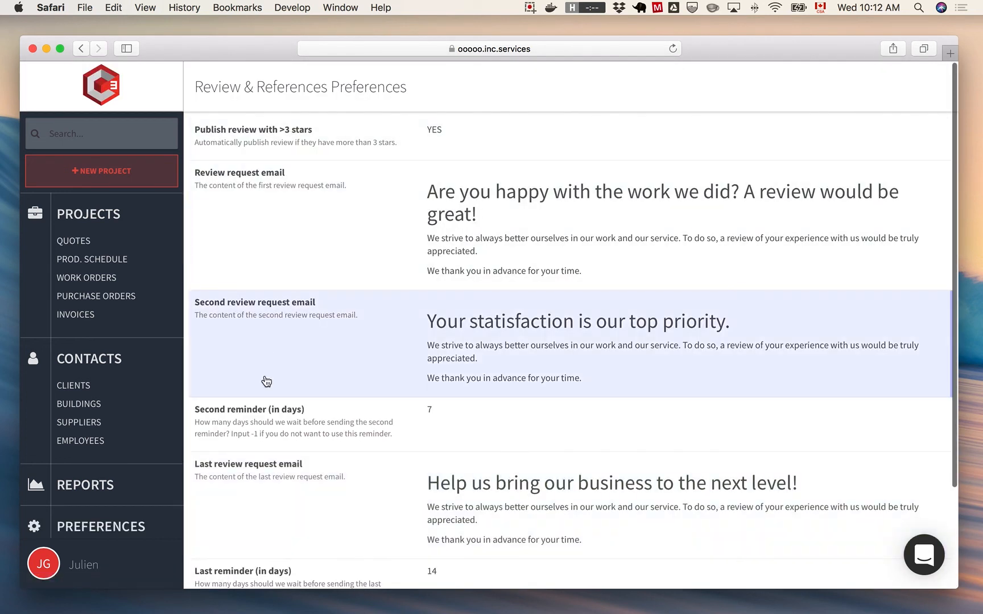
pyautogui.scroll(-3, 298, 450)
pyautogui.scroll(3, 296, 467)
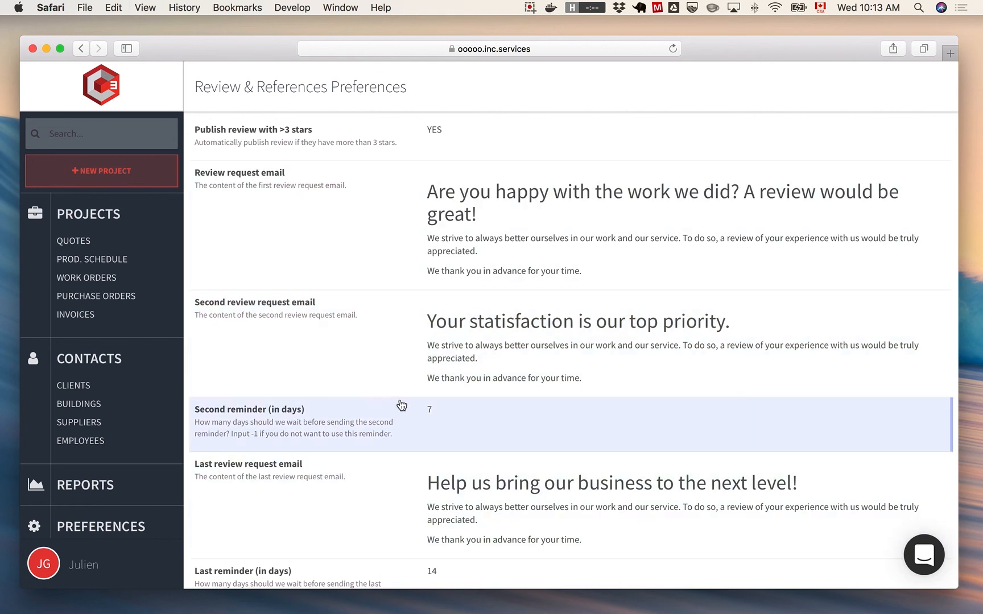
pyautogui.scroll(-2, 340, 441)
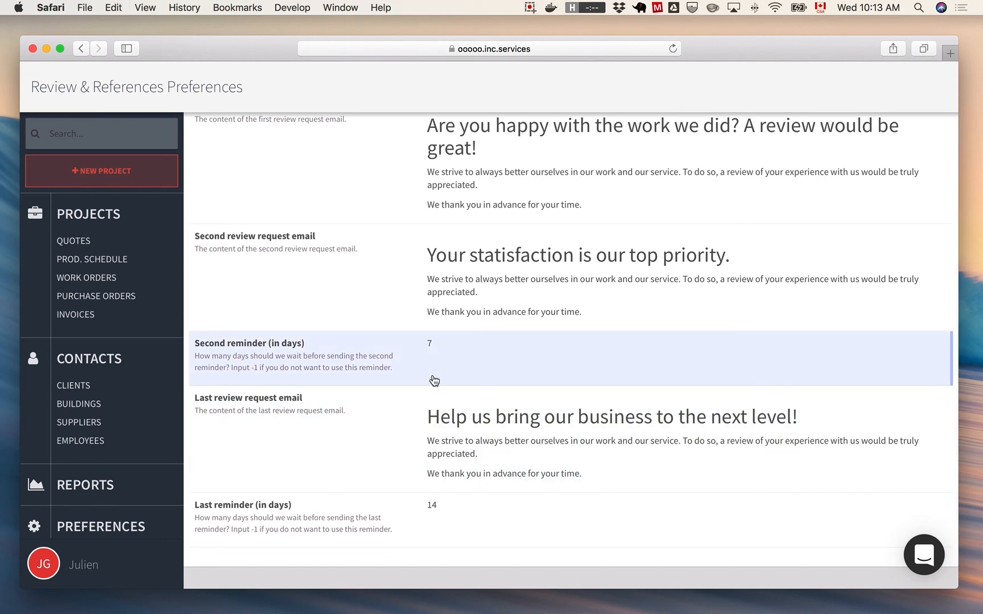
pyautogui.scroll(2, 558, 384)
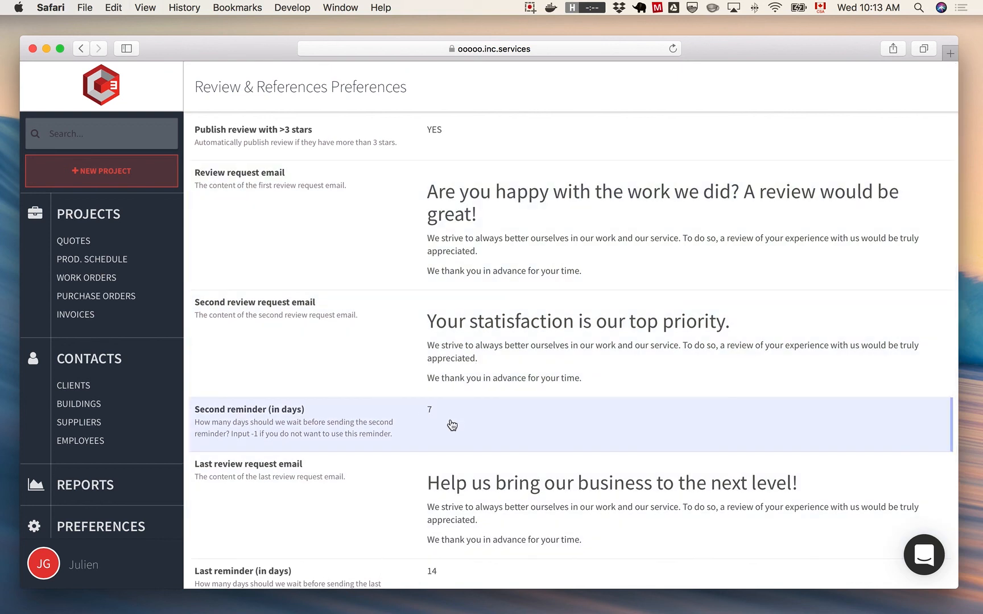
pyautogui.press('super+bracketleft')
# - View the list of client reviews and return to the preferences overview
pyautogui.scroll(-2, 447, 486)
pyautogui.click(583, 504)
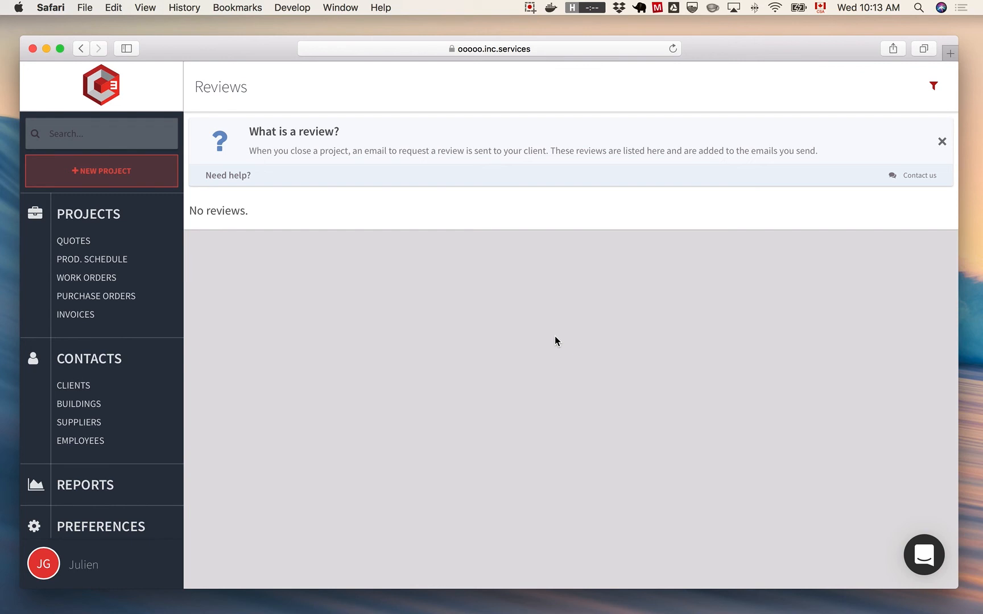
pyautogui.press('super+[')
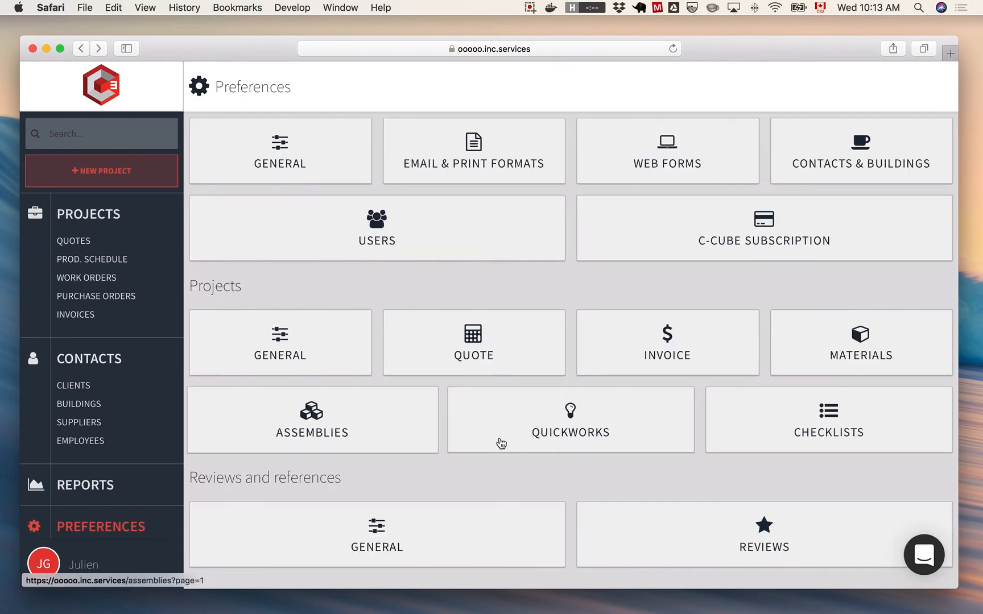
# - Look over the preferences overview, open the support chat's conversations and close the chat again
pyautogui.scroll(-2, 545, 418)
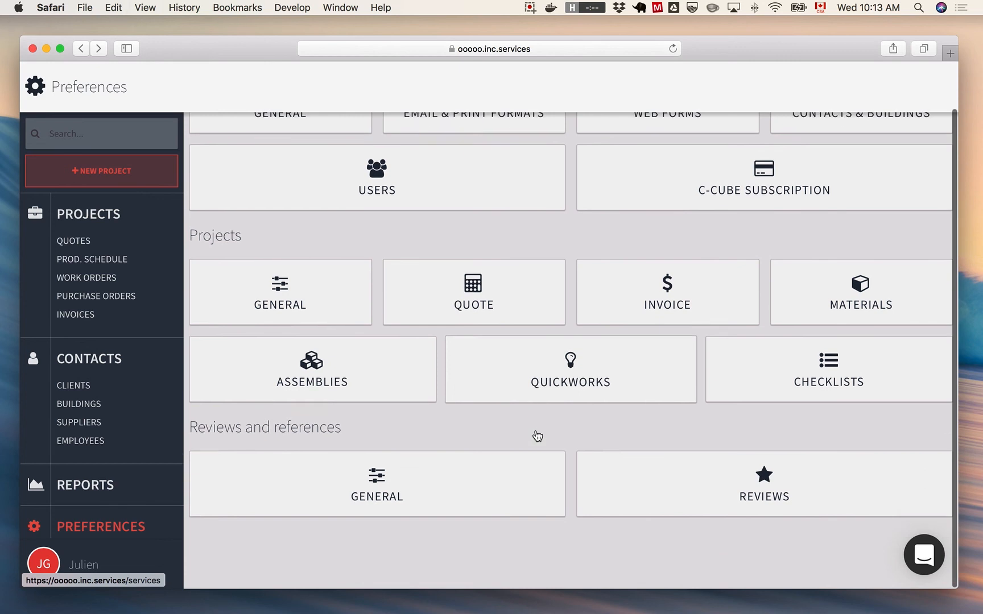
pyautogui.scroll(-1, 538, 436)
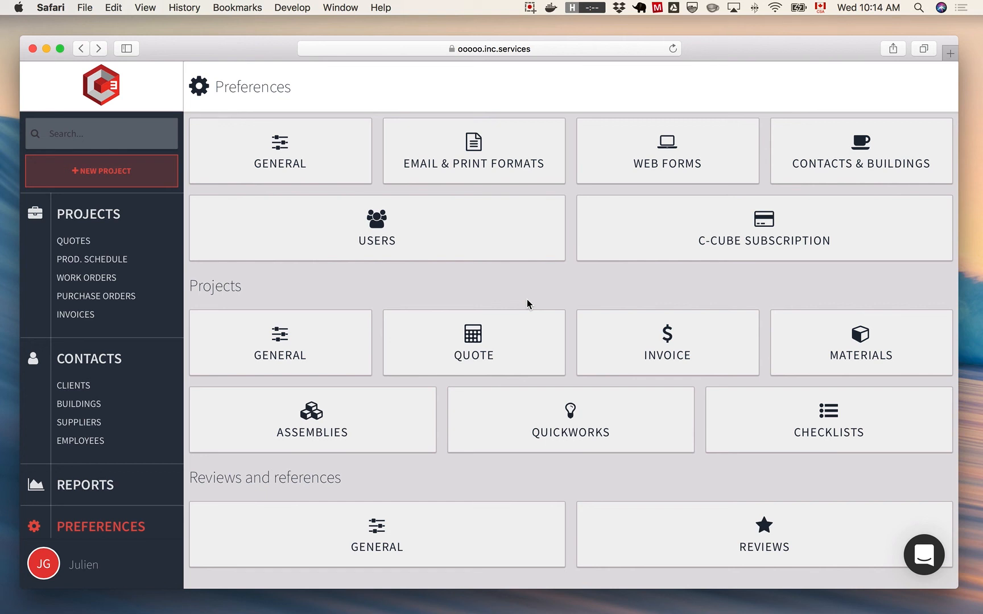
pyautogui.click(927, 565)
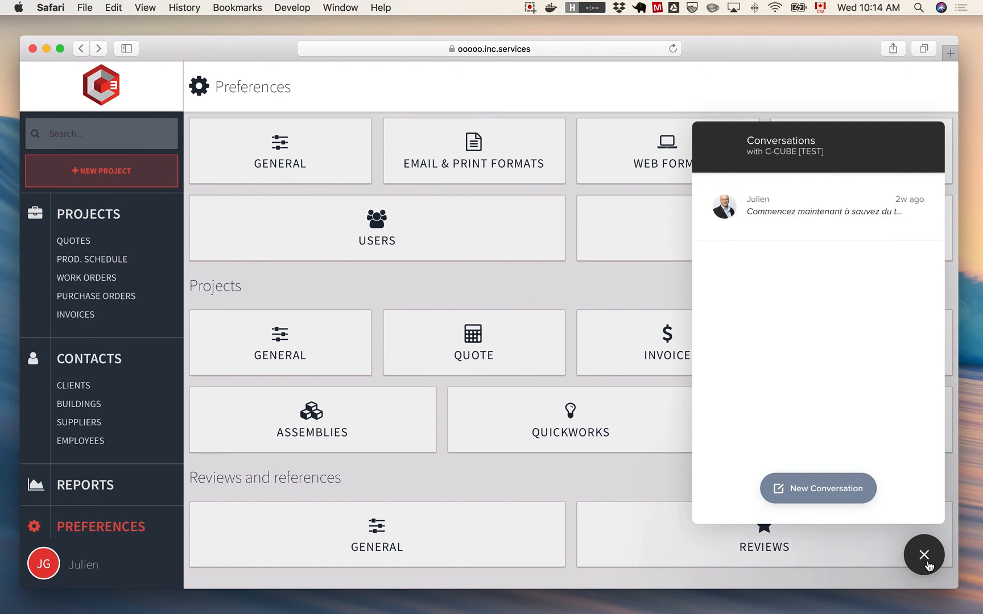
pyautogui.click(927, 563)
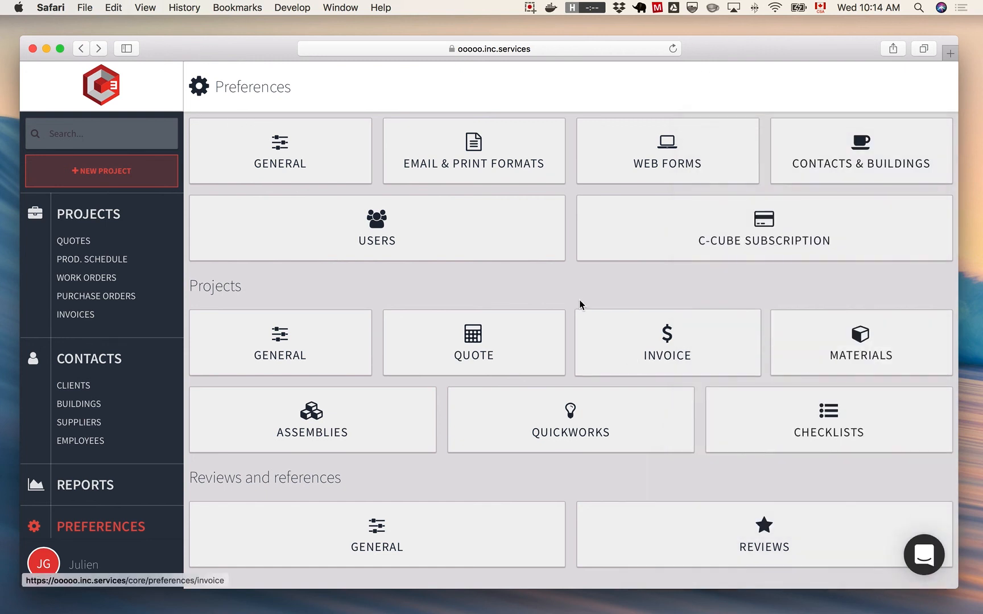